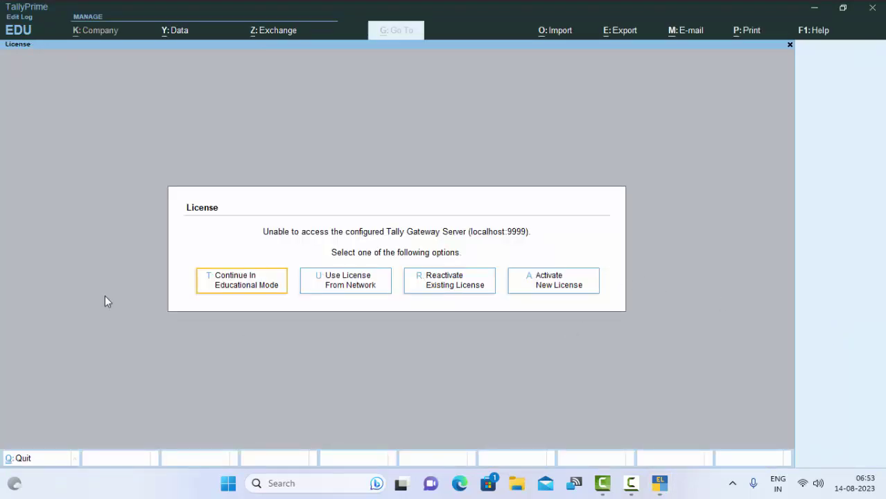
- Continue in educational mode and start a new ledger named Morning Store C with no alias
{"action": "left_click", "coordinate": [219, 284]}
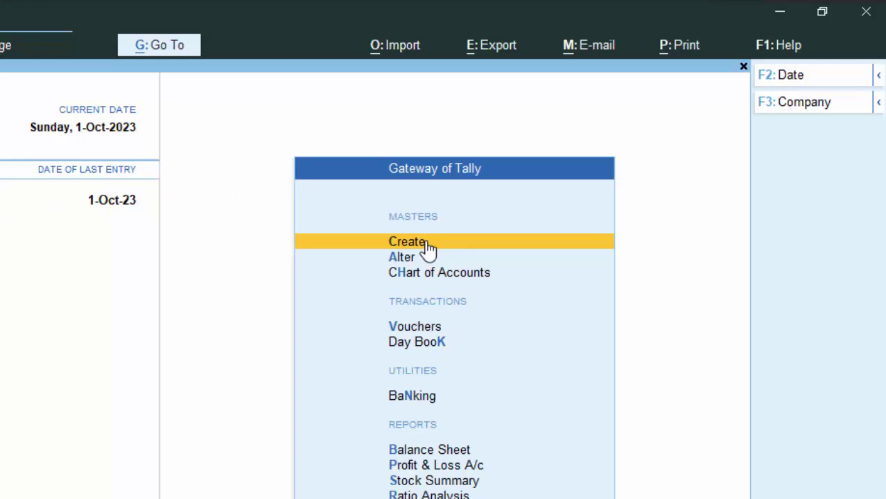
{"action": "left_click", "coordinate": [425, 241]}
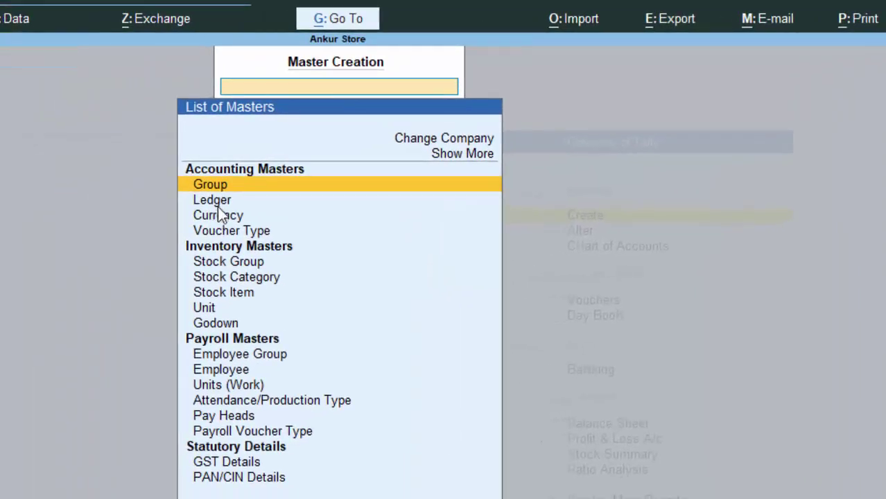
{"action": "left_click", "coordinate": [235, 200]}
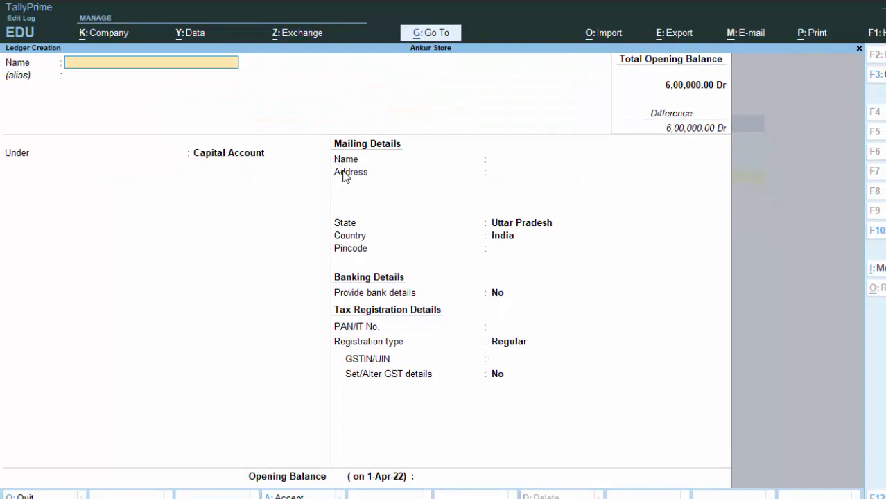
{"action": "type", "text": "Morm"}
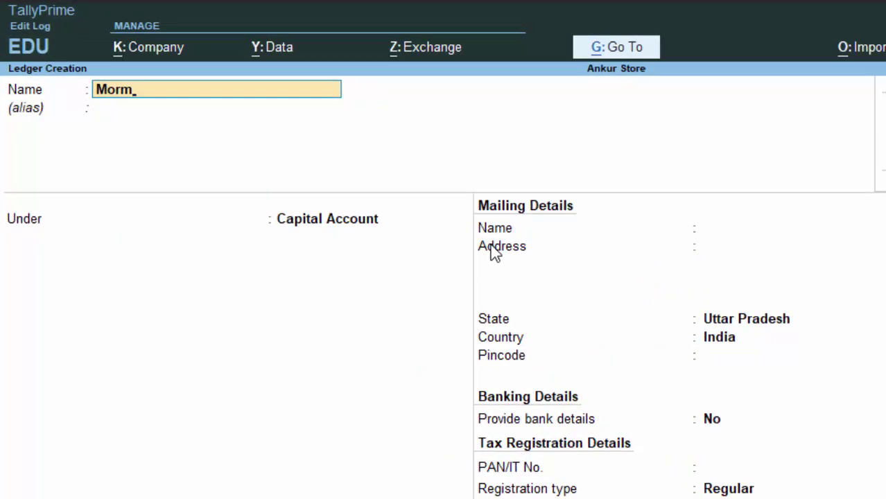
{"action": "key", "text": "BackSpace"}
{"action": "type", "text": "ning Store "}
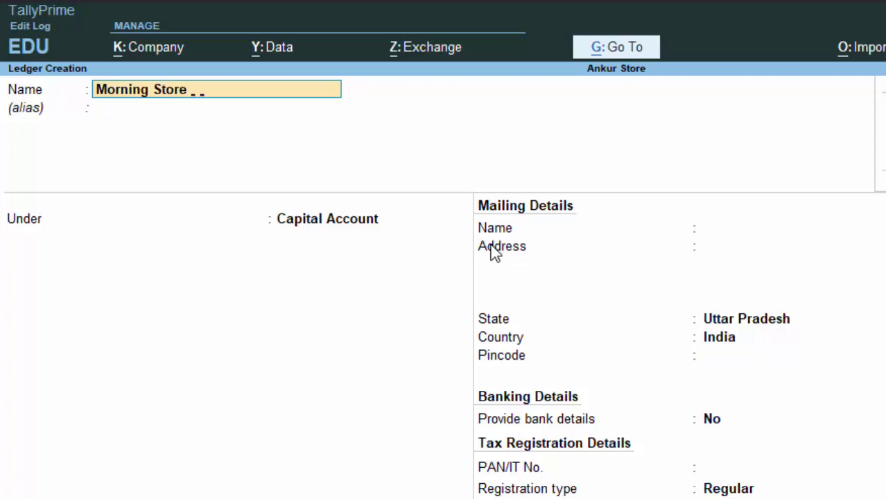
{"action": "type", "text": "C"}
{"action": "key", "text": "Return"}
{"action": "key", "text": "Return"}
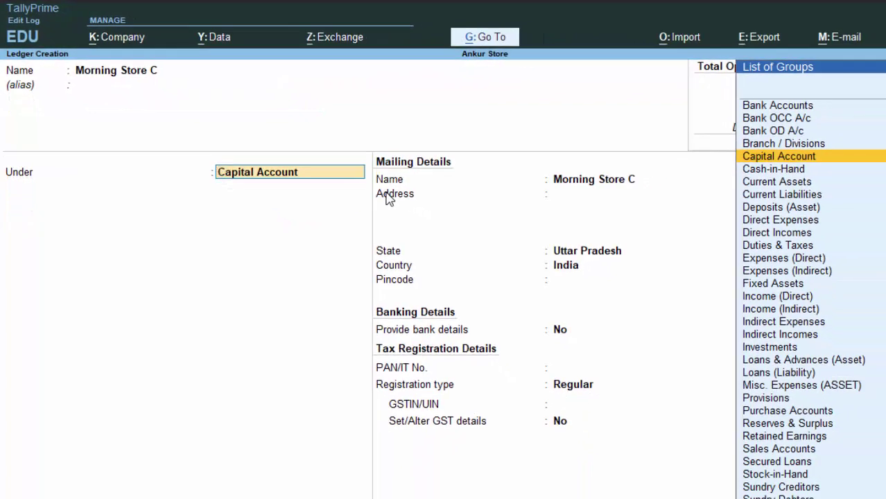
- Place the new ledger under the Sundry Creditors group
{"action": "type", "text": "S"}
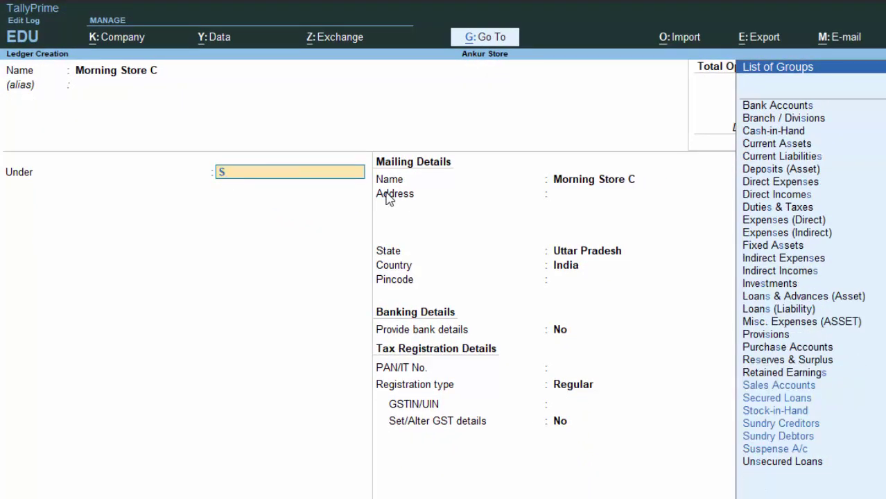
{"action": "key", "text": "Down"}
{"action": "key", "text": "Down"}
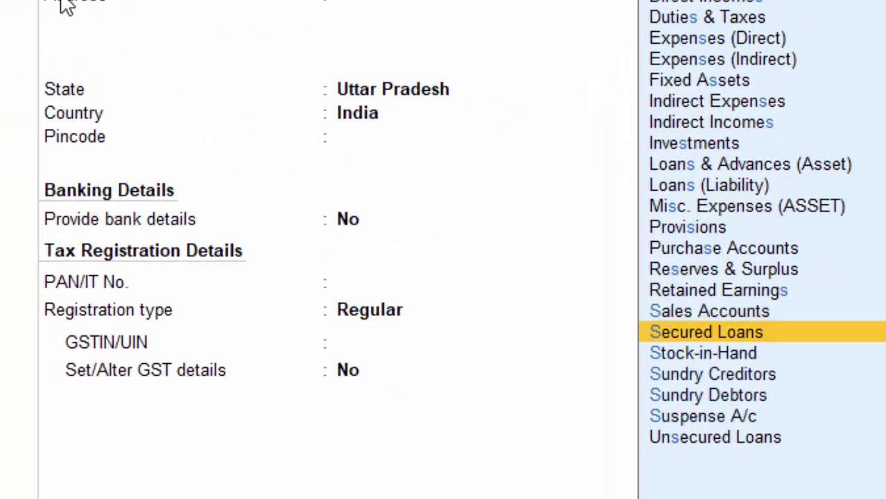
{"action": "key", "text": "Down"}
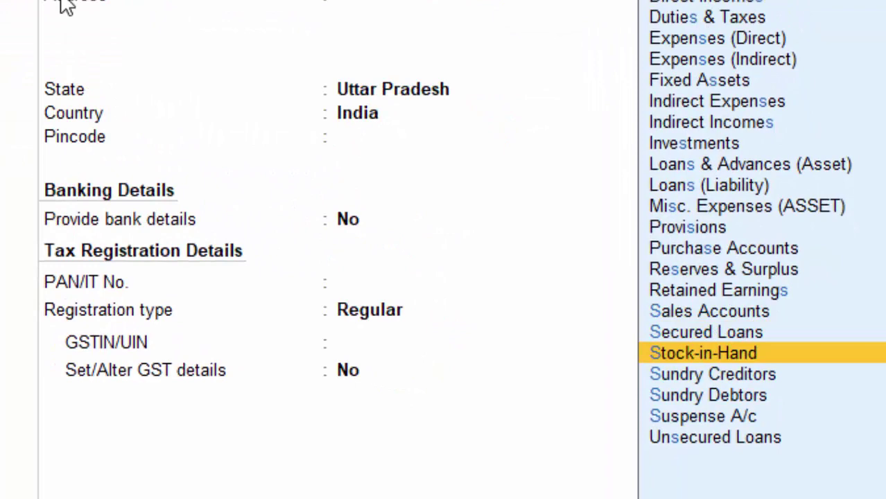
{"action": "key", "text": "Down"}
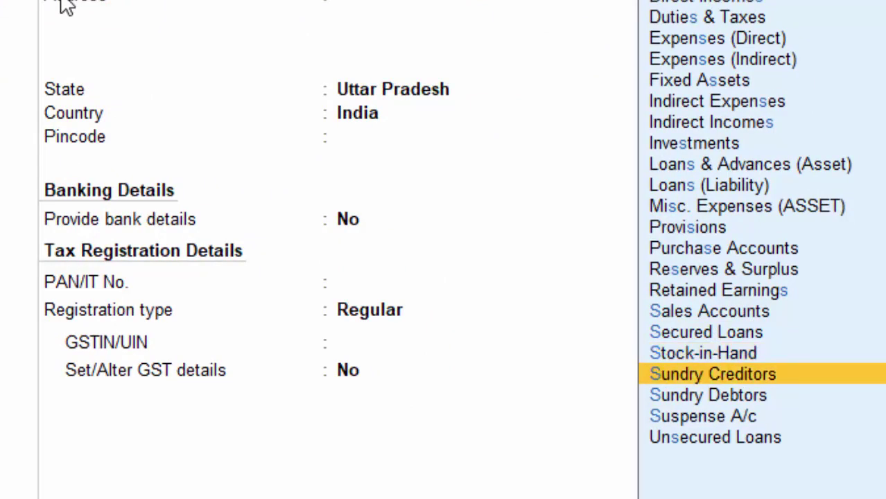
{"action": "key", "text": "Return"}
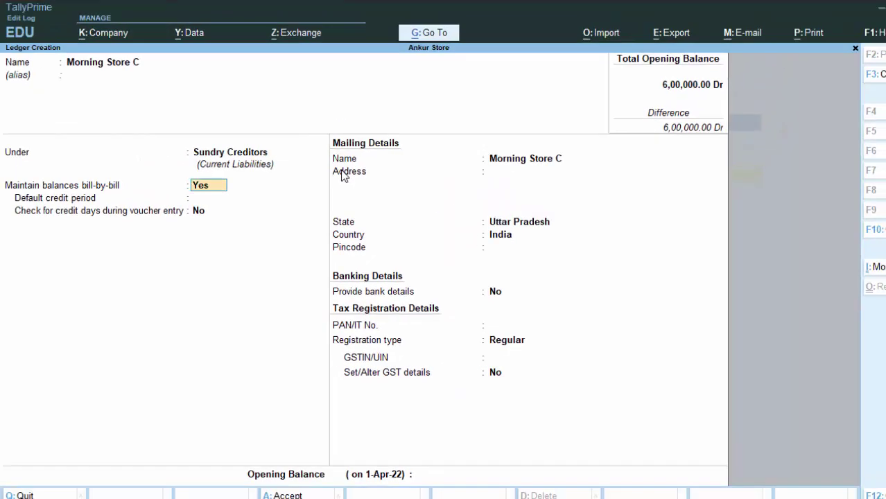
- Keep the default bill-by-bill settings and set the ledger's mailing state to Maharashtra, leaving the address blank
{"action": "key", "text": "Return"}
{"action": "key", "text": "Return"}
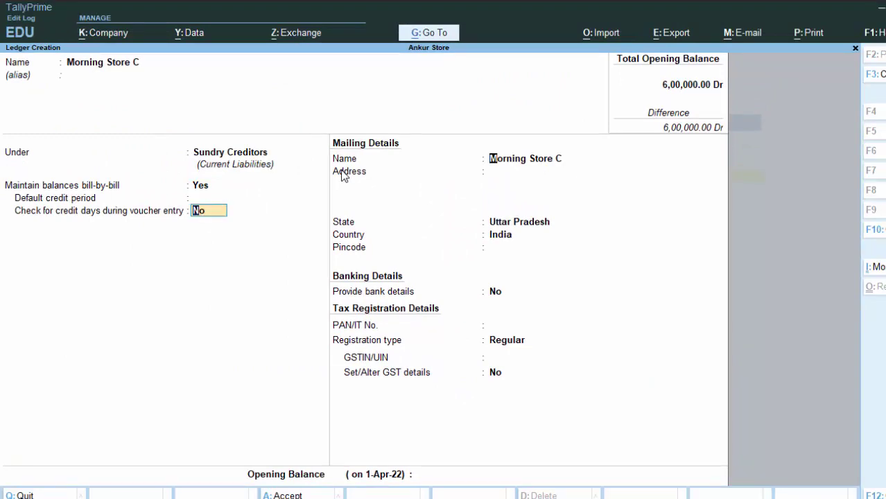
{"action": "key", "text": "Return"}
{"action": "key", "text": "Return"}
{"action": "key", "text": "Return"}
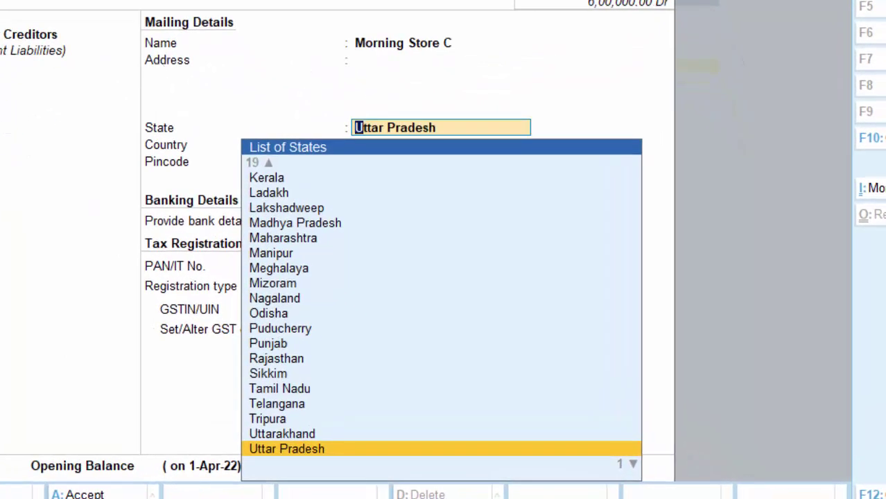
{"action": "left_click", "coordinate": [315, 238]}
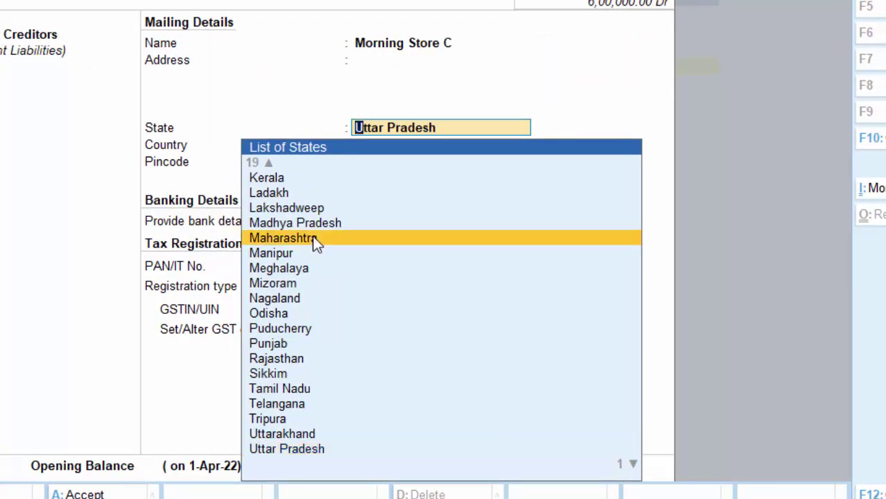
{"action": "left_click", "coordinate": [315, 239]}
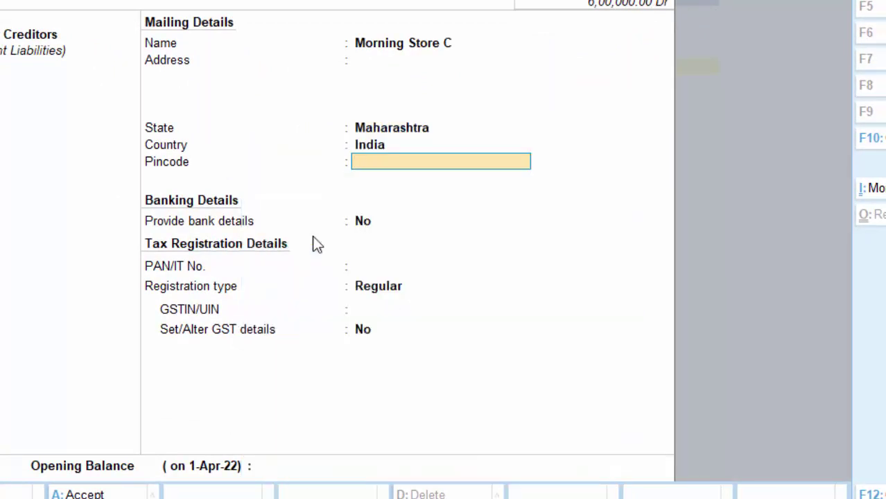
- Keep bank details at No and registration type Regular, leave GSTIN and opening balance blank, save the ledger and exit master creation
{"action": "key", "text": "Return"}
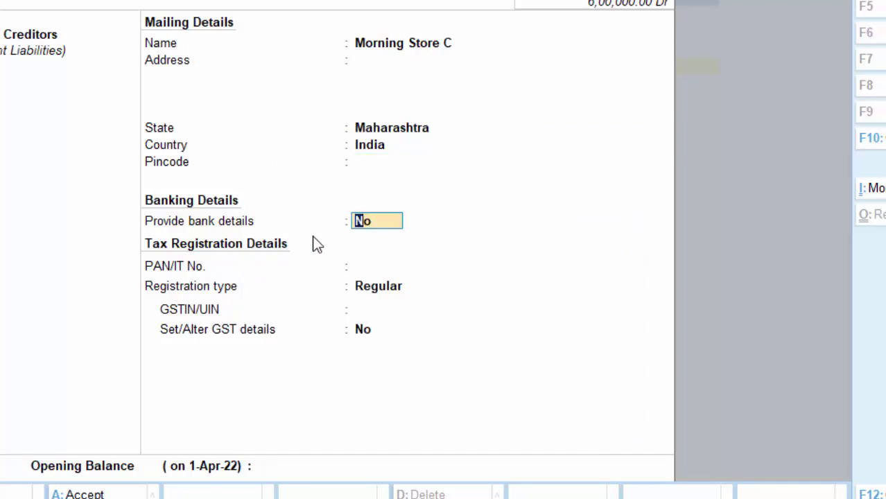
{"action": "key", "text": "Return"}
{"action": "key", "text": "Return"}
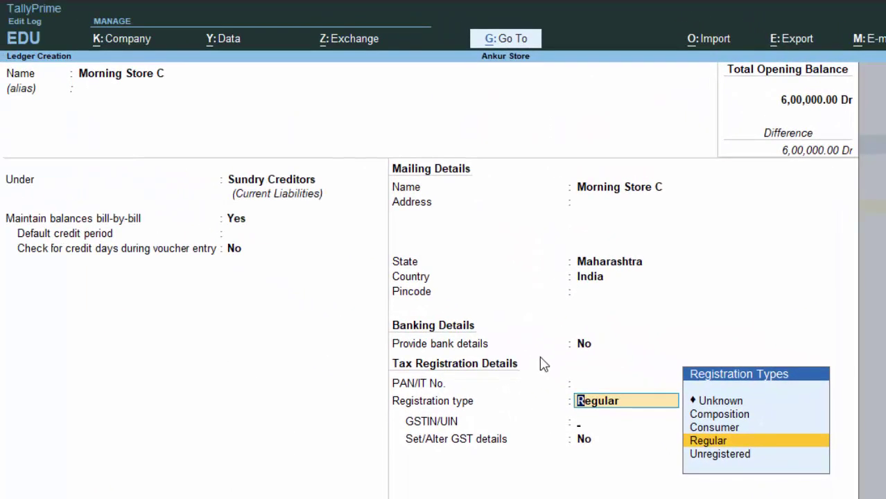
{"action": "key", "text": "Return"}
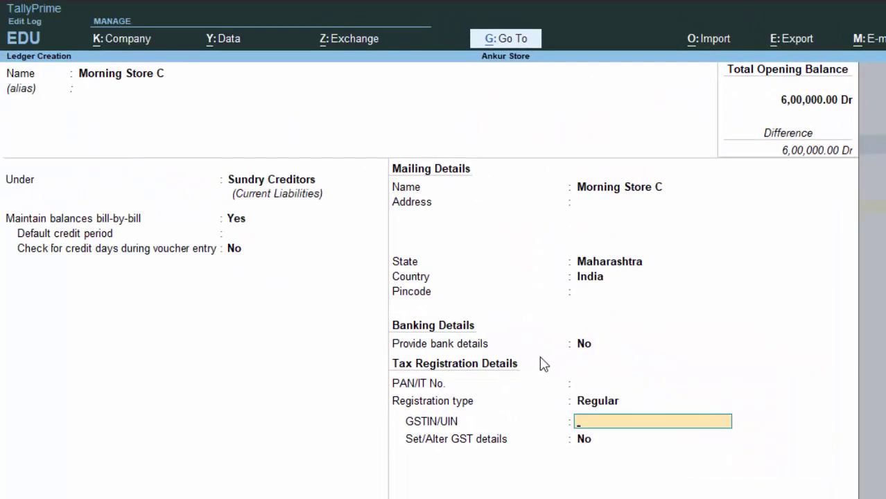
{"action": "key", "text": "Return"}
{"action": "key", "text": "Return"}
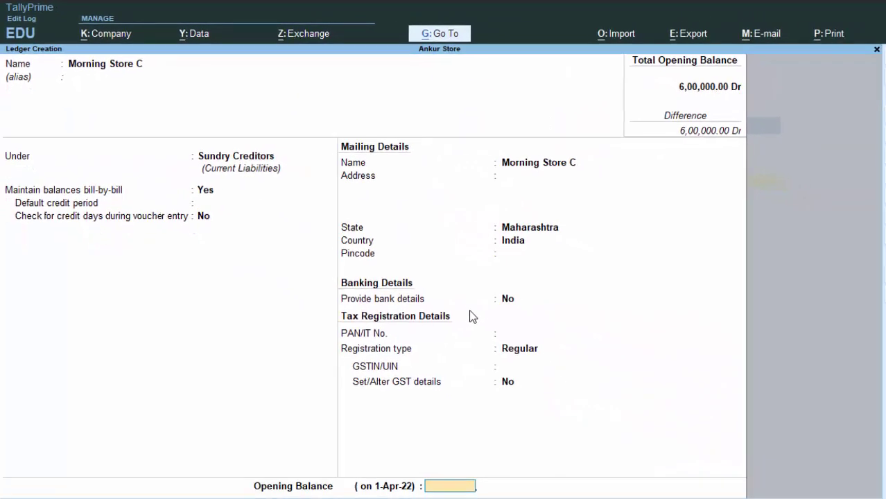
{"action": "key", "text": "Return"}
{"action": "key", "text": "Return"}
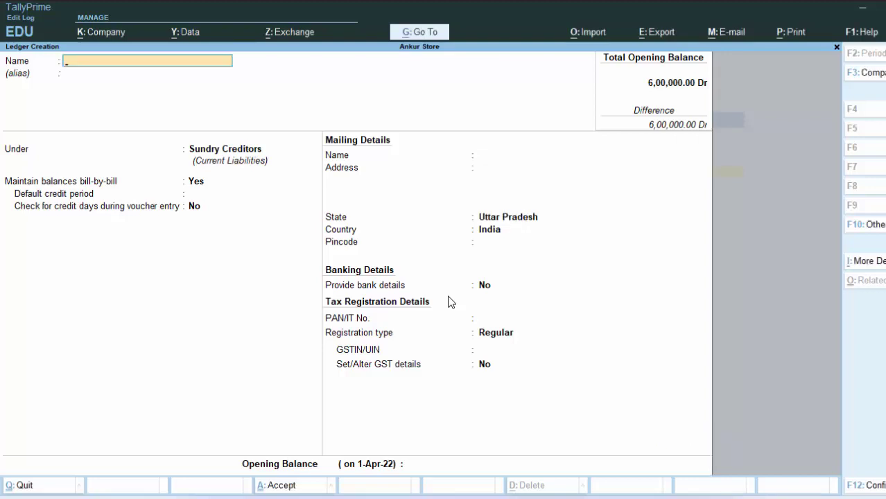
{"action": "key", "text": "Escape"}
{"action": "key", "text": "Return"}
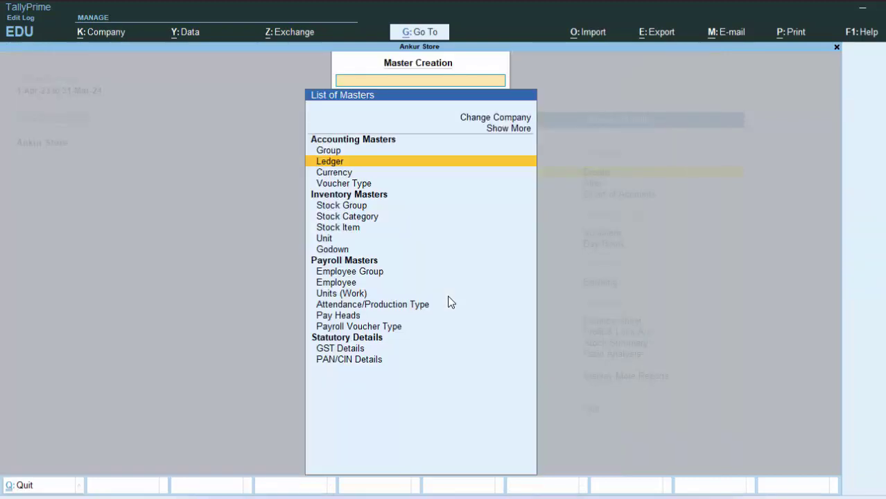
{"action": "key", "text": "Escape"}
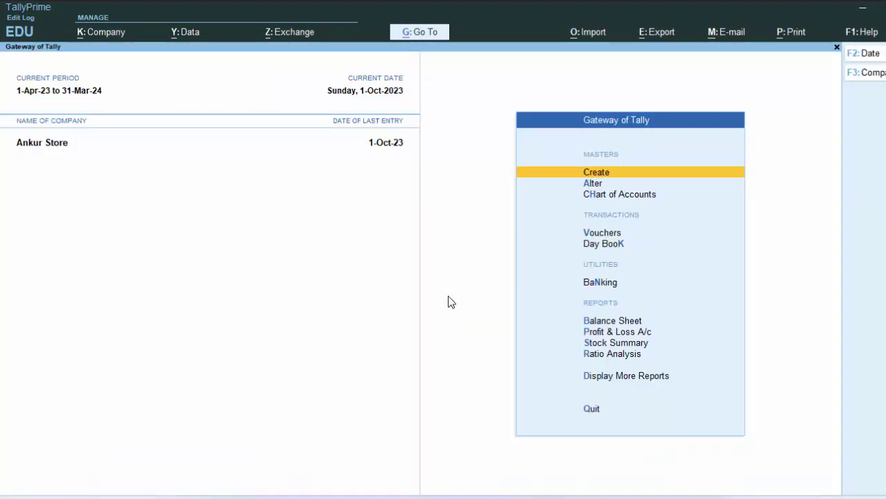
- Look up Morning Store C in the list of alterable ledgers, leaving it unaltered
{"action": "key", "text": "Down"}
{"action": "key", "text": "Return"}
{"action": "key", "text": "Down"}
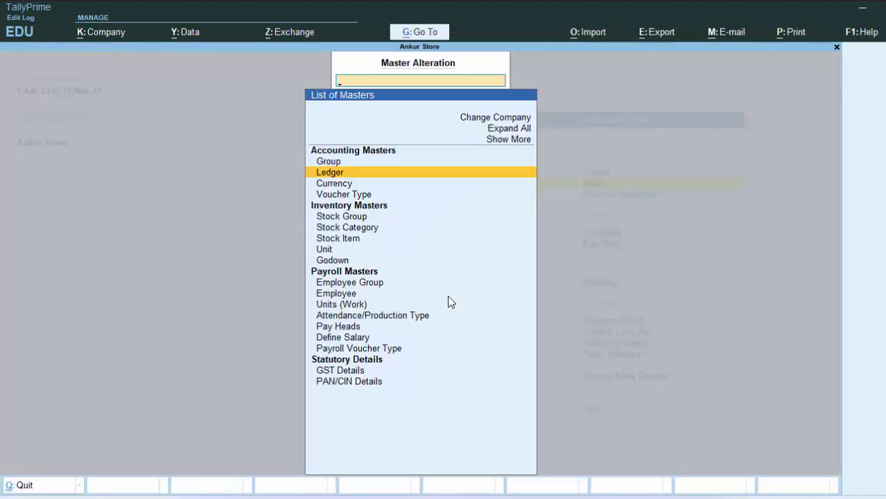
{"action": "key", "text": "Return"}
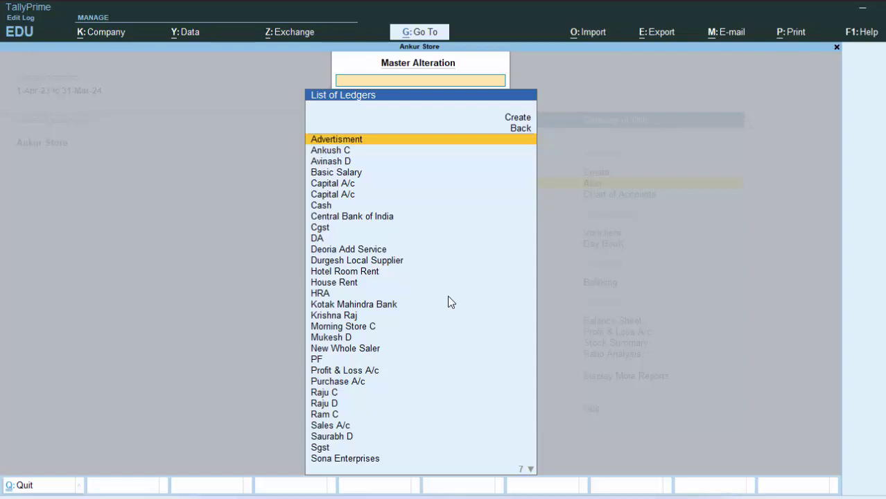
{"action": "type", "text": "M"}
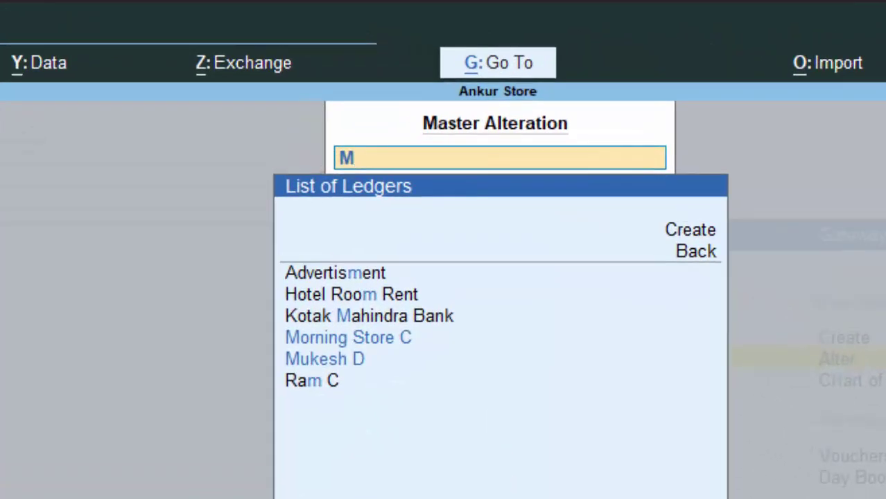
{"action": "key", "text": "BackSpace"}
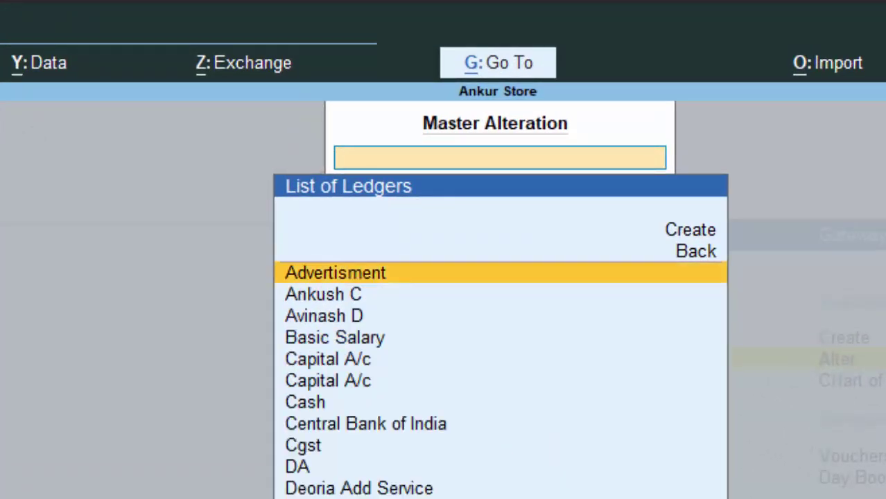
{"action": "key", "text": "Escape"}
{"action": "key", "text": "Escape"}
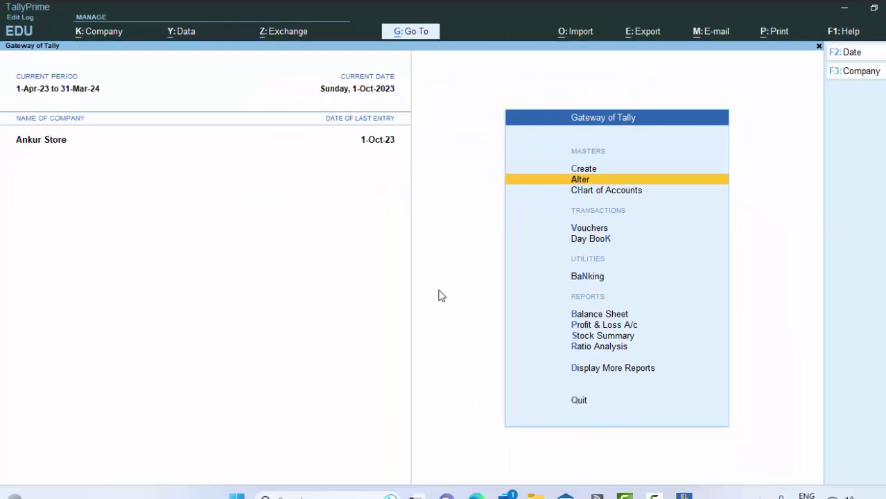
- Start a purchase voucher and set its voucher number to 445
{"action": "key", "text": "v"}
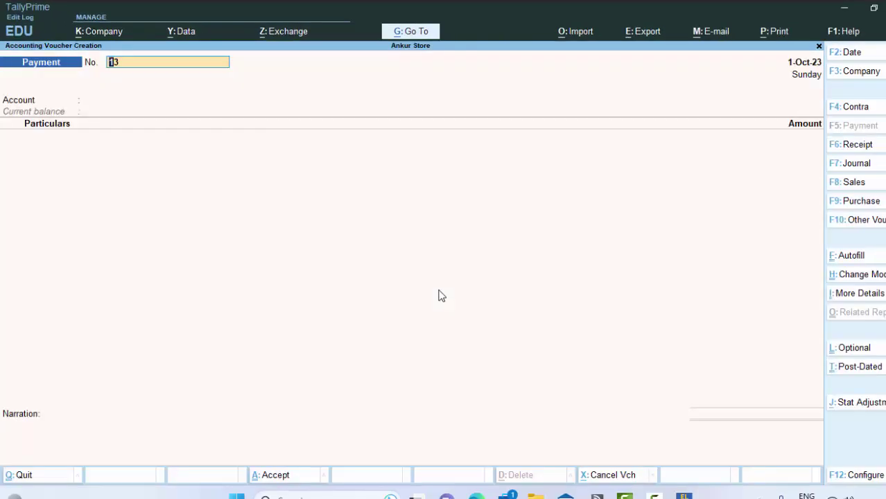
{"action": "left_click", "coordinate": [861, 202]}
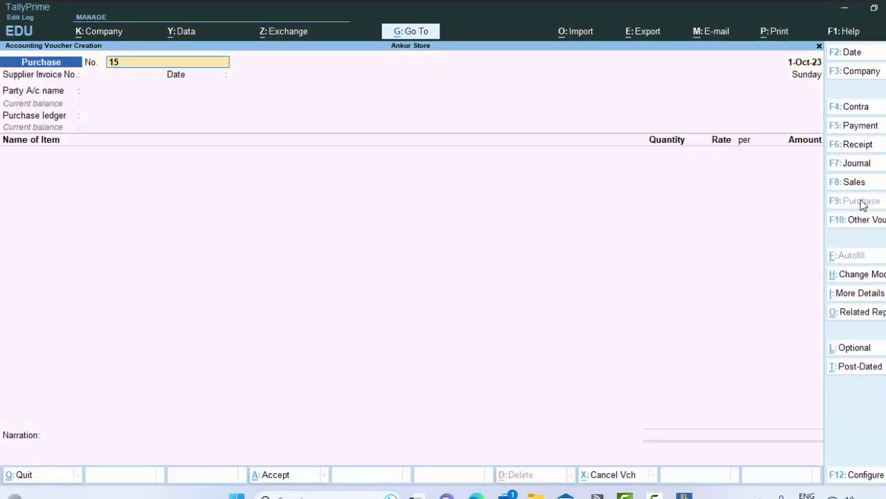
{"action": "type", "text": "4"}
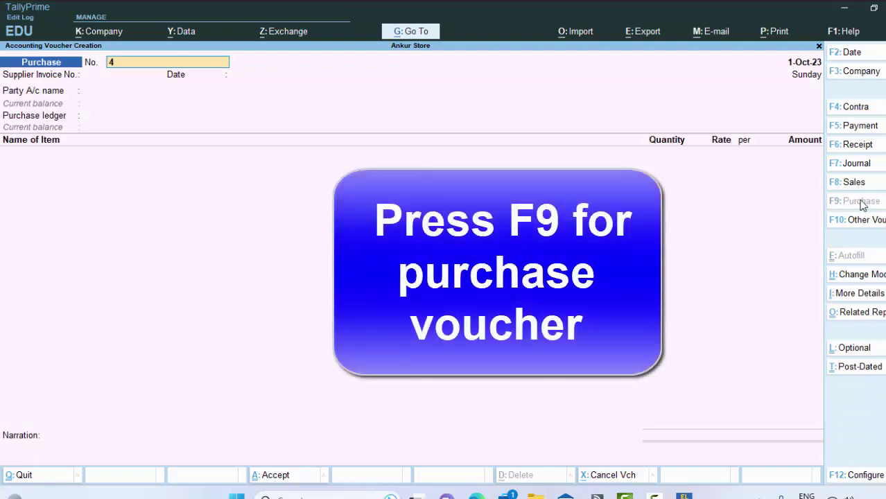
{"action": "type", "text": "45"}
{"action": "key", "text": "Return"}
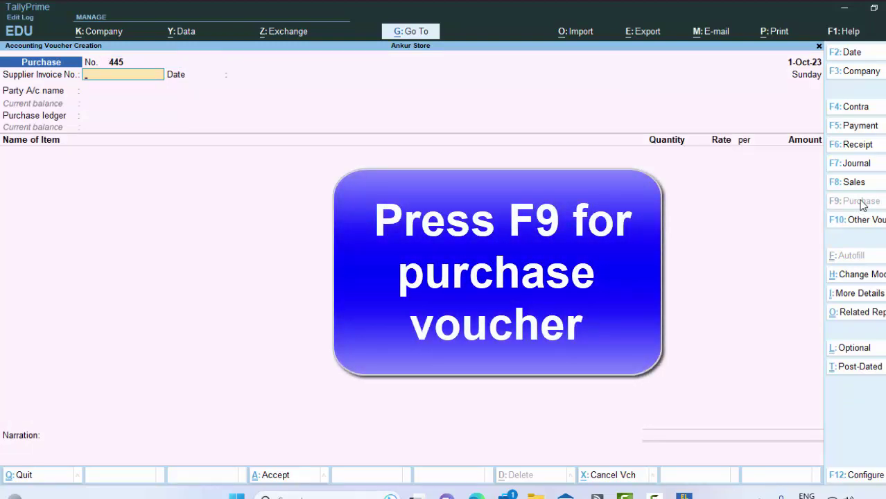
- Enter supplier invoice number 4567 and accept the invoice date 1-Oct-23
{"action": "type", "text": "45"}
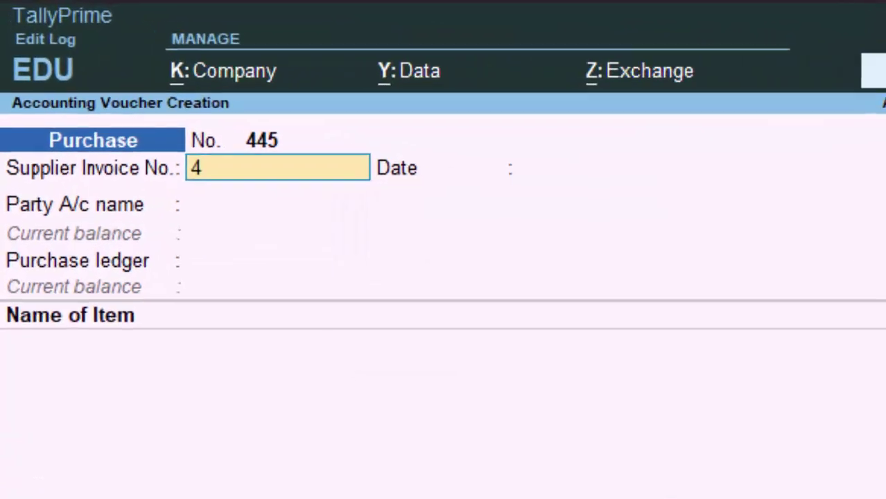
{"action": "type", "text": "67"}
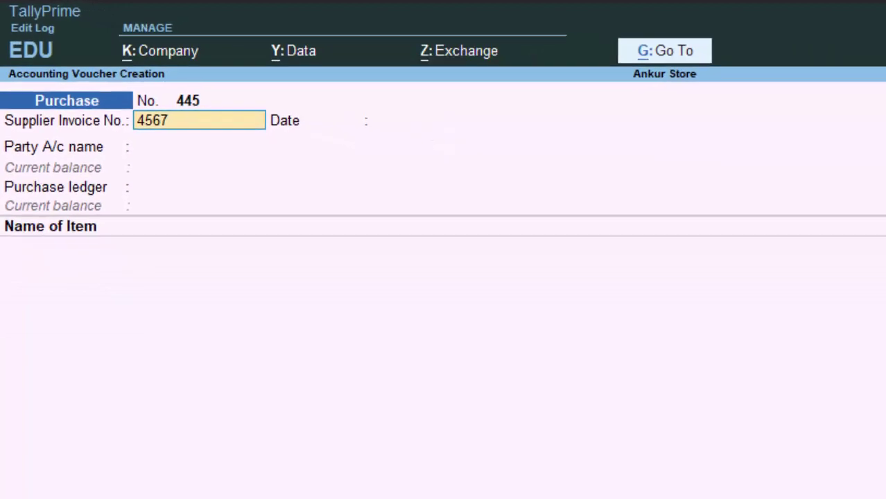
{"action": "key", "text": "Return"}
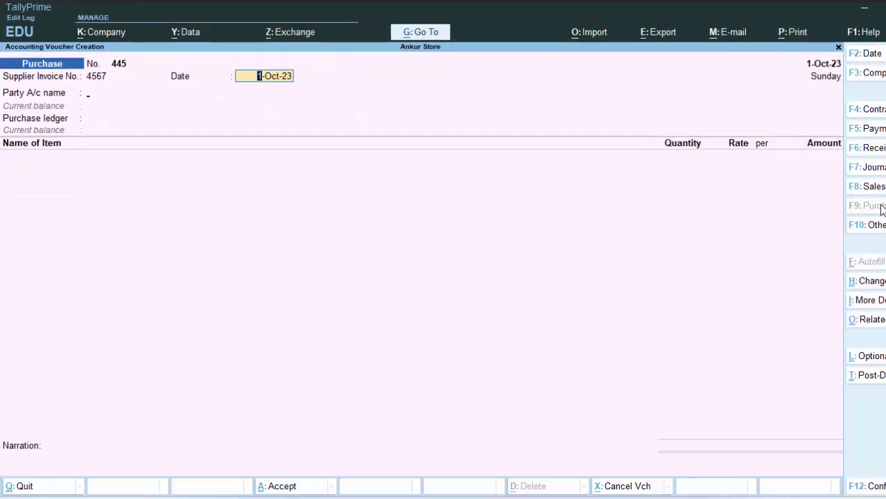
{"action": "key", "text": "Return"}
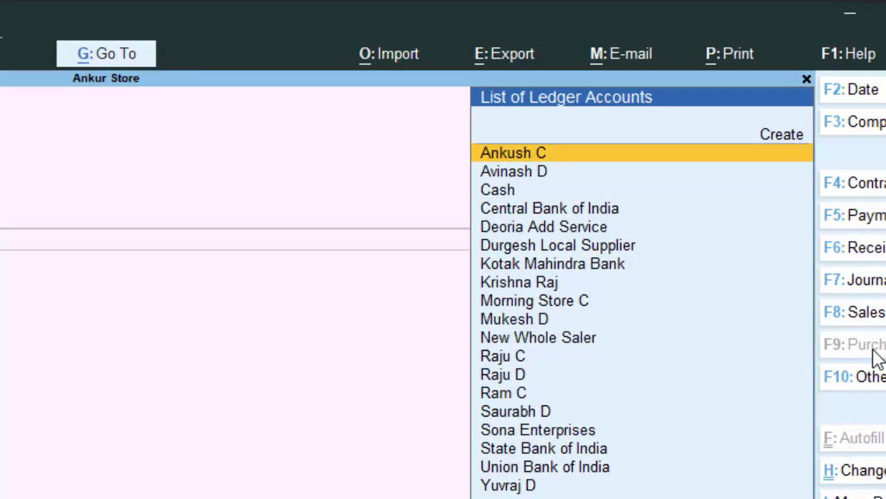
- Select Morning Store C as the party account of the purchase voucher and leave all receipt details blank
{"action": "type", "text": "m"}
{"action": "key", "text": "Down"}
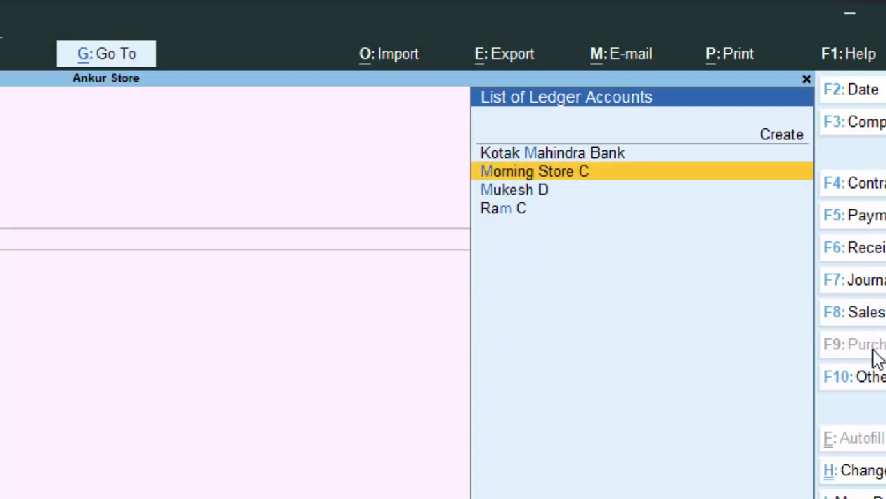
{"action": "key", "text": "Return"}
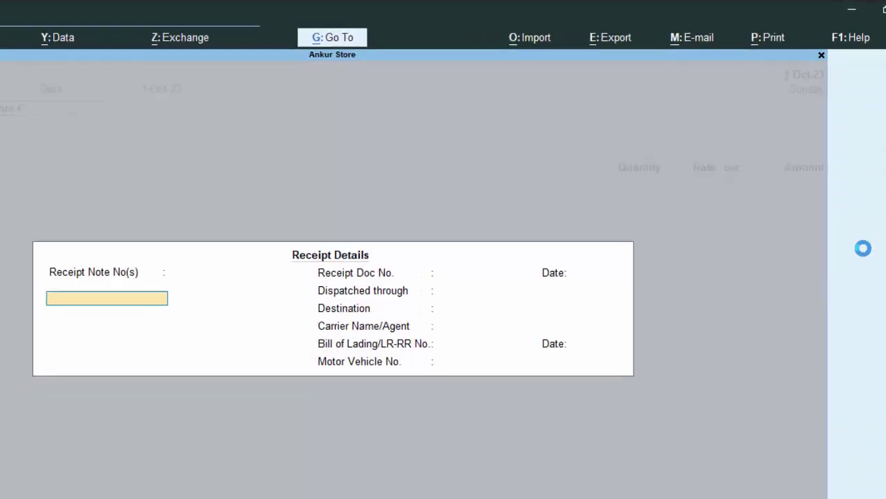
{"action": "key", "text": "Return"}
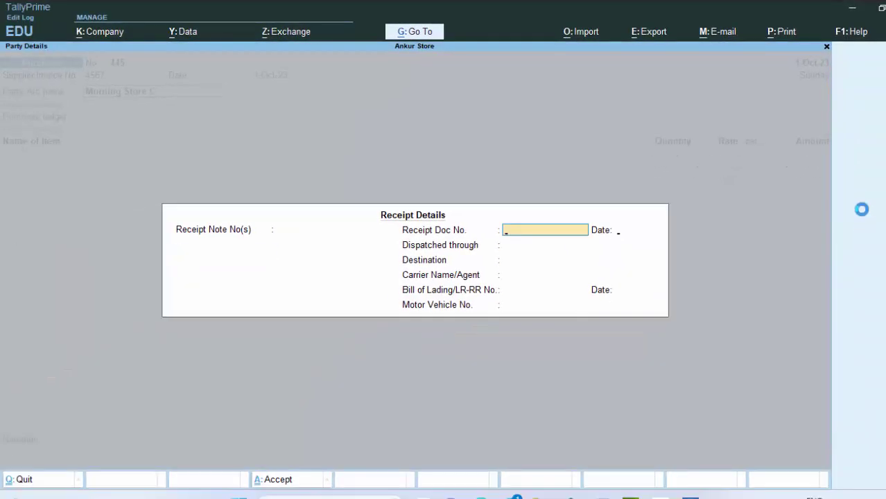
{"action": "key", "text": "Return"}
{"action": "key", "text": "Return"}
{"action": "key", "text": "Return"}
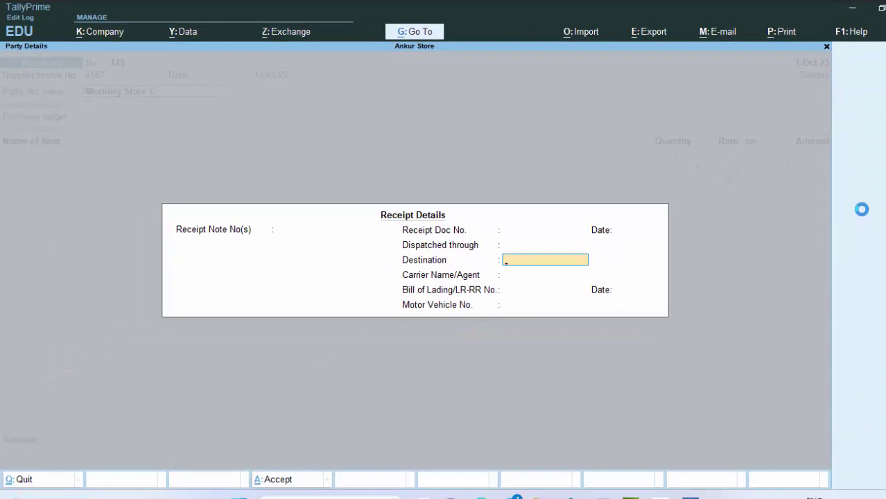
{"action": "key", "text": "Return"}
{"action": "key", "text": "Return"}
{"action": "key", "text": "Return"}
{"action": "key", "text": "Return"}
{"action": "key", "text": "Return"}
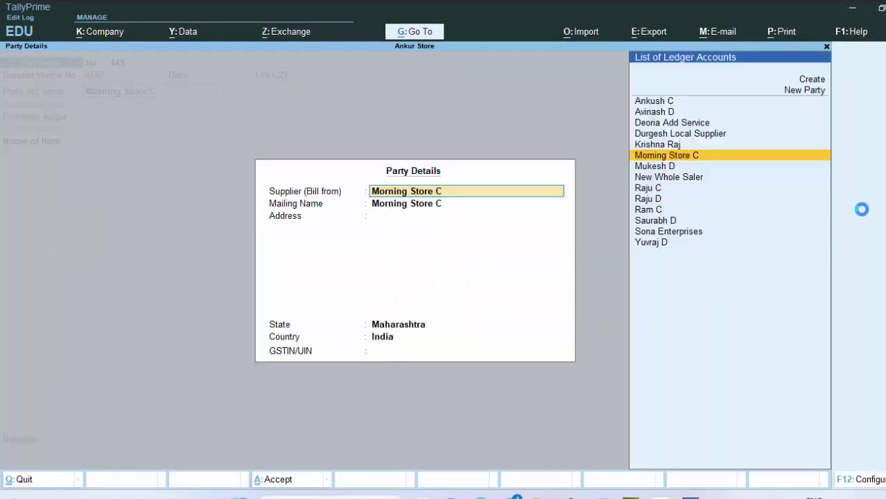
- Accept Morning Store C's party details with address and GSTIN blank, and choose Purchase A/c as the purchase ledger
{"action": "key", "text": "Return"}
{"action": "key", "text": "Return"}
{"action": "key", "text": "Return"}
{"action": "key", "text": "Return"}
{"action": "key", "text": "Return"}
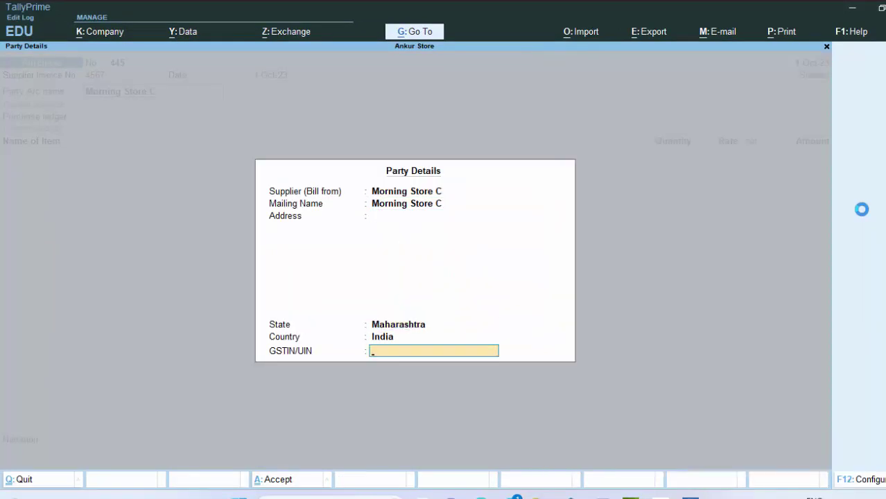
{"action": "key", "text": "Return"}
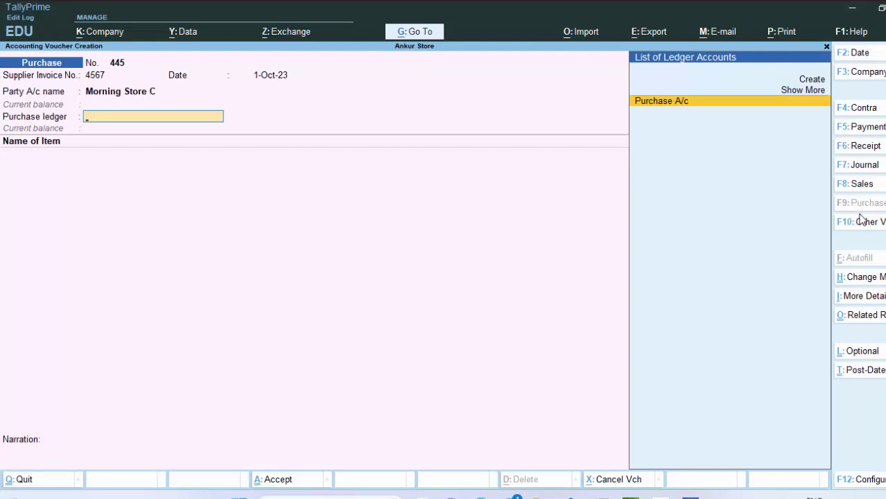
{"action": "key", "text": "Return"}
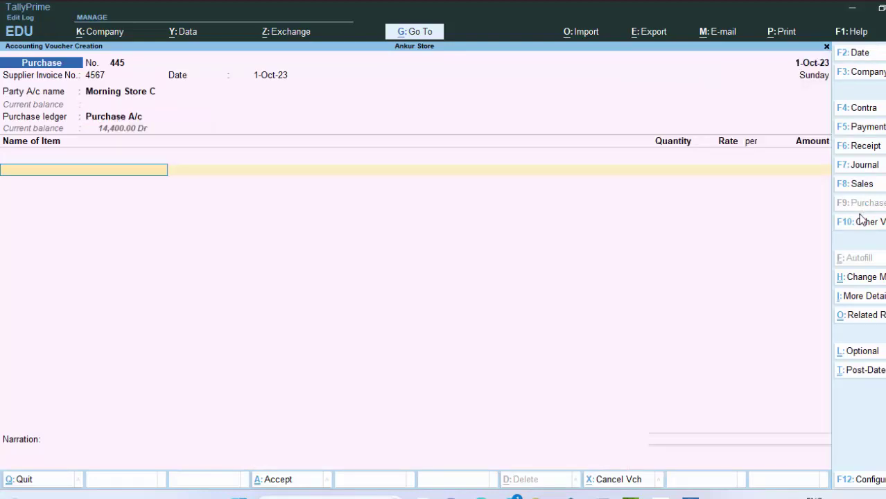
- Add Sugar as the voucher's stock item and allocate it to the Deoria godown
{"action": "type", "text": "K"}
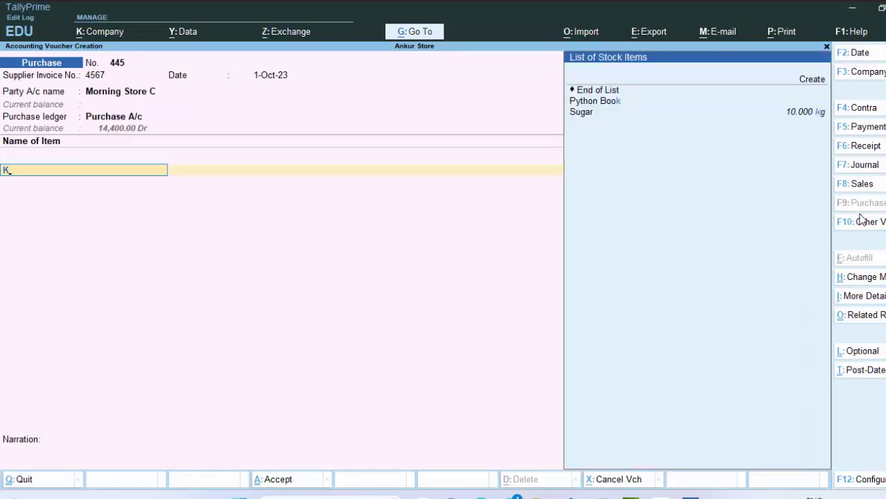
{"action": "key", "text": "Down"}
{"action": "key", "text": "Down"}
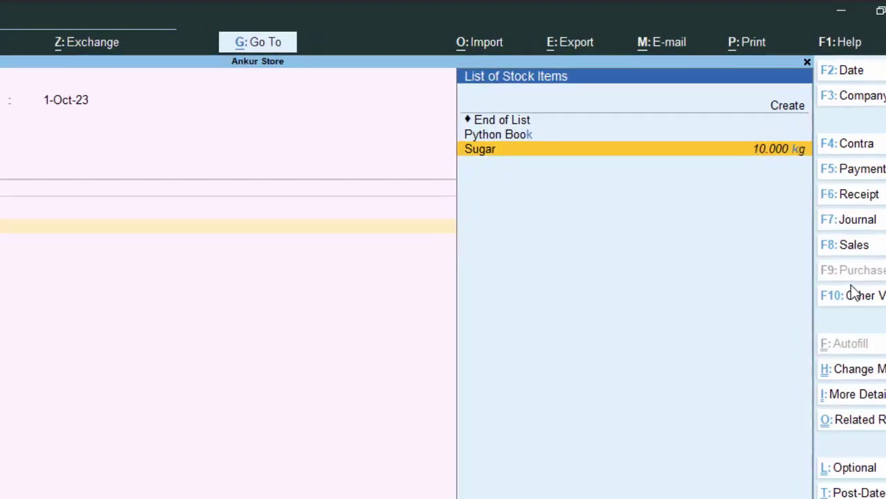
{"action": "key", "text": "Return"}
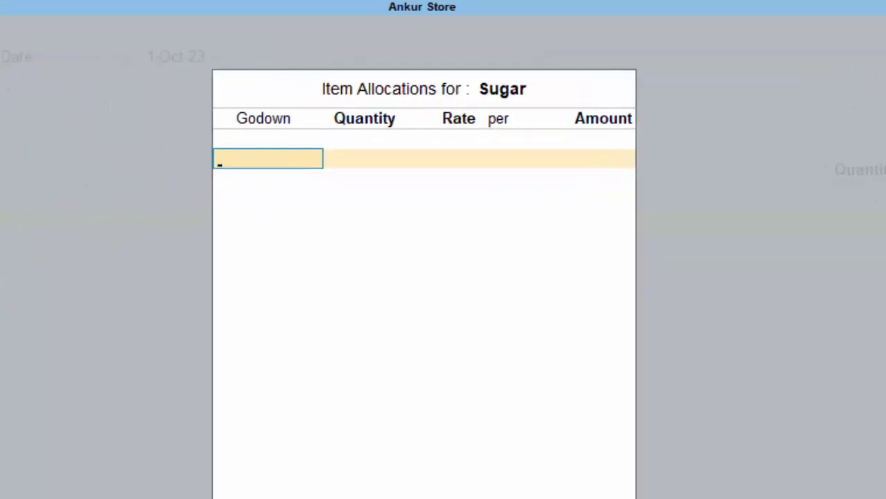
{"action": "type", "text": "D"}
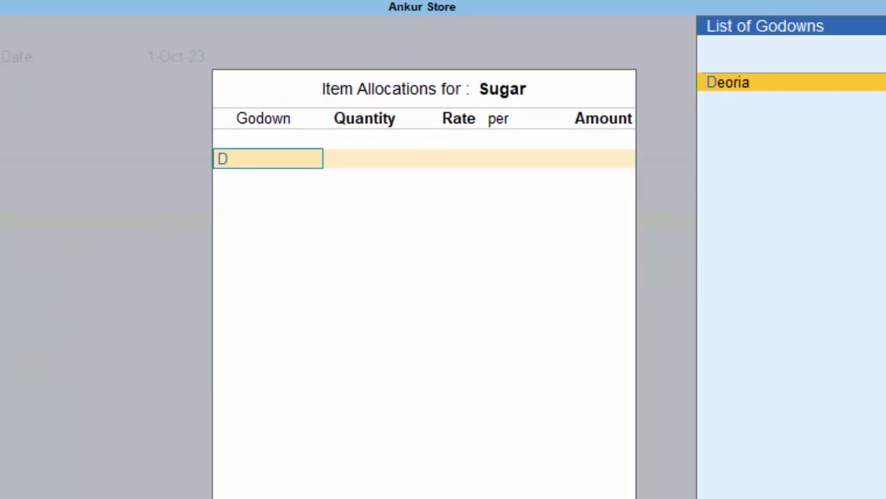
{"action": "key", "text": "Return"}
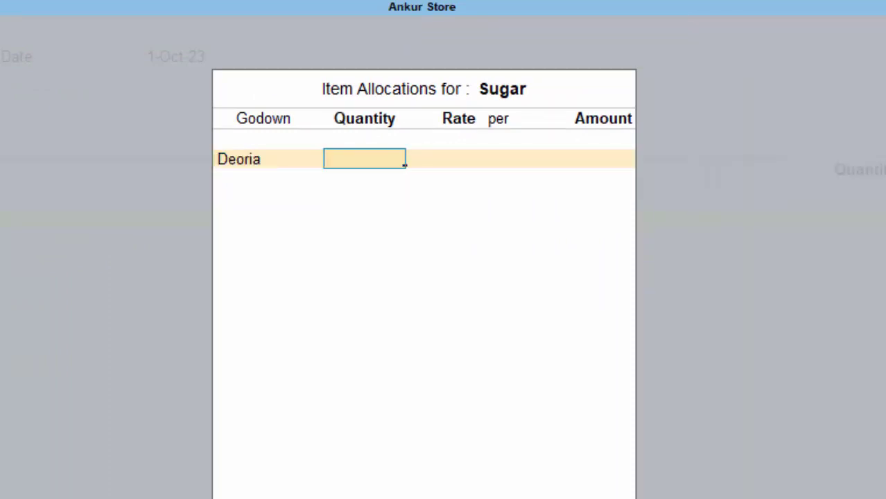
- Set the Sugar quantity to 100 kg, accept the rate of 40.00 per kg and complete the item allocation
{"action": "type", "text": "5"}
{"action": "key", "text": "BackSpace"}
{"action": "type", "text": "100"}
{"action": "key", "text": "Return"}
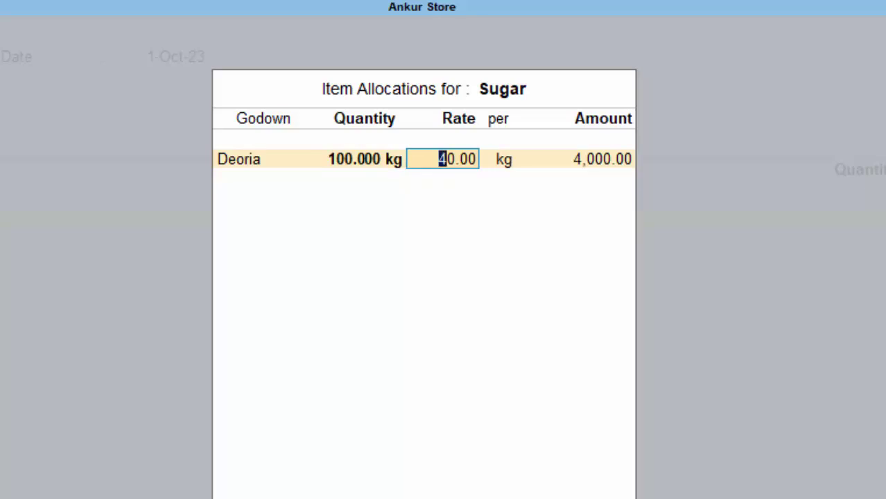
{"action": "key", "text": "Return"}
{"action": "key", "text": "Return"}
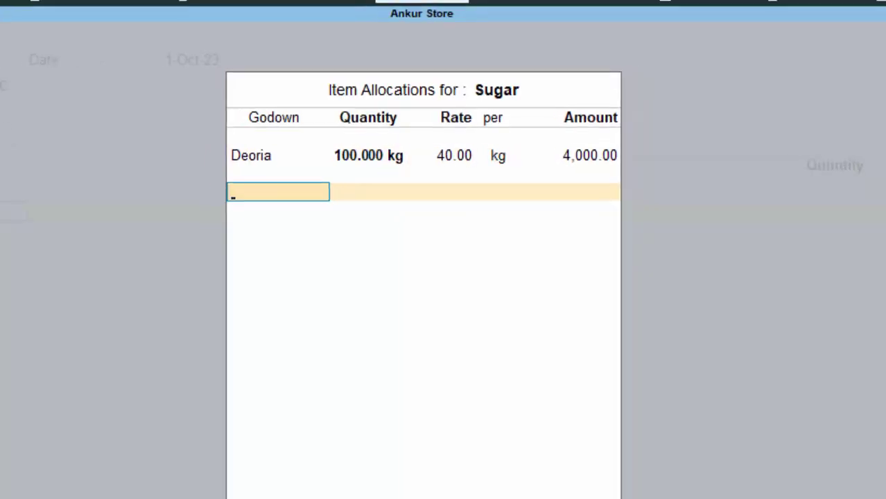
{"action": "key", "text": "Return"}
{"action": "key", "text": "Return"}
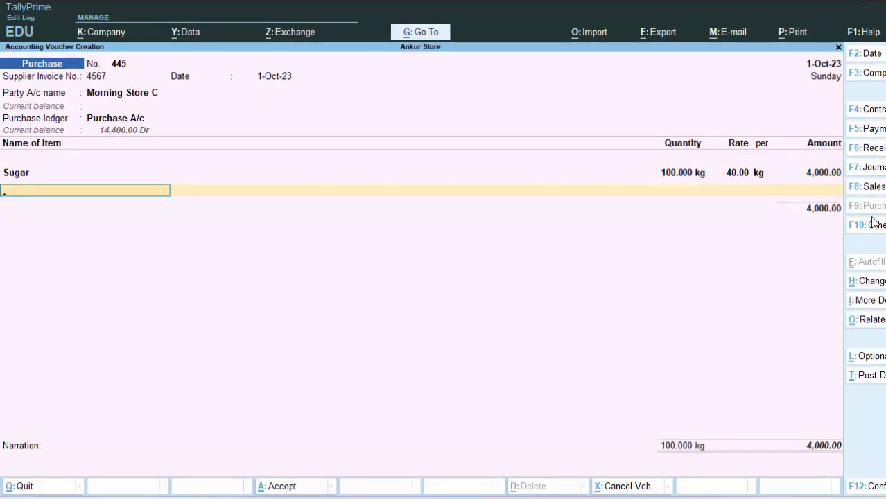
- Close the item list and add the Cgst and Sgst tax ledgers below Sugar with their amounts blank
{"action": "key", "text": "Return"}
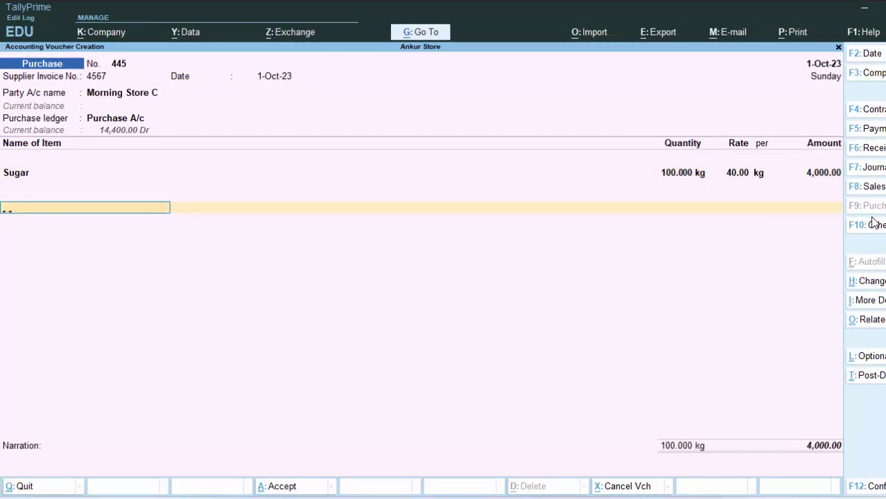
{"action": "key", "text": "Return"}
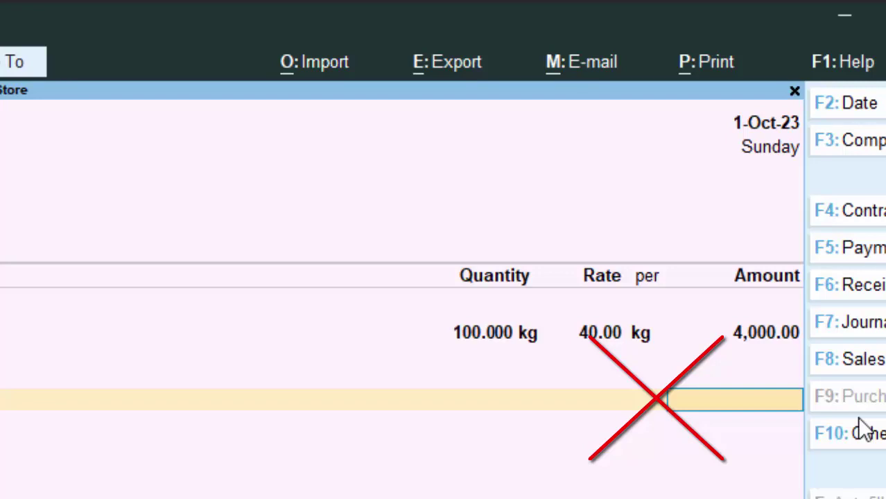
{"action": "key", "text": "Return"}
{"action": "type", "text": "s"}
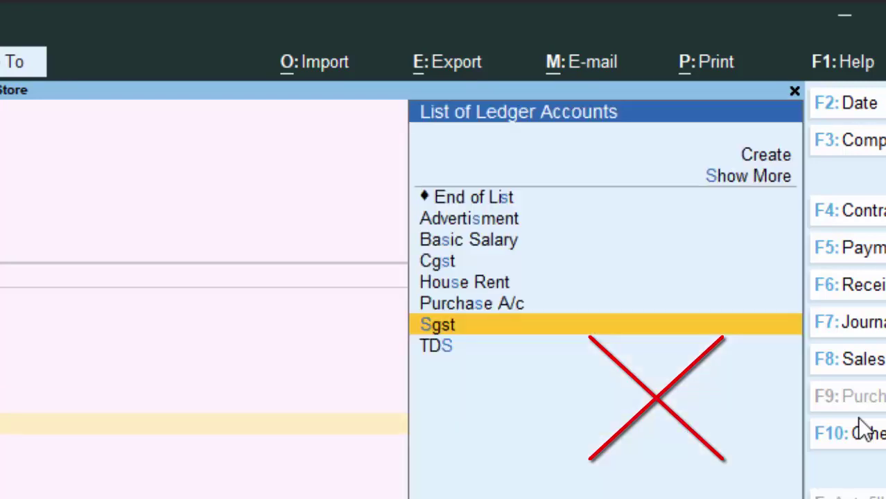
{"action": "key", "text": "Return"}
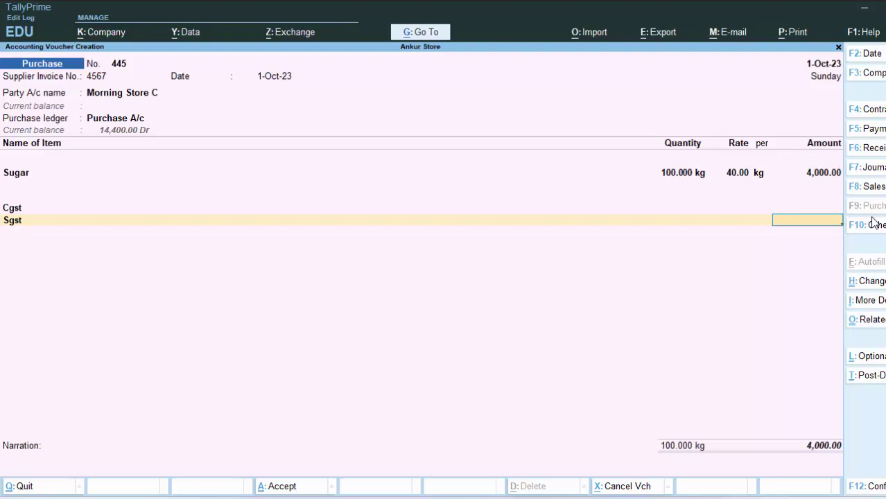
- Return to the Cgst row and start creating a new ledger from it, named Igst with no alias
{"action": "key", "text": "BackSpace"}
{"action": "key", "text": "BackSpace"}
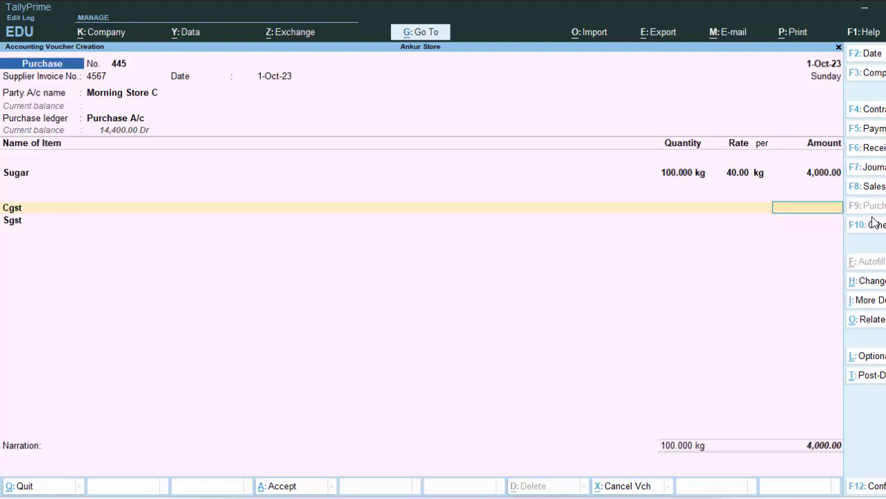
{"action": "key", "text": "BackSpace"}
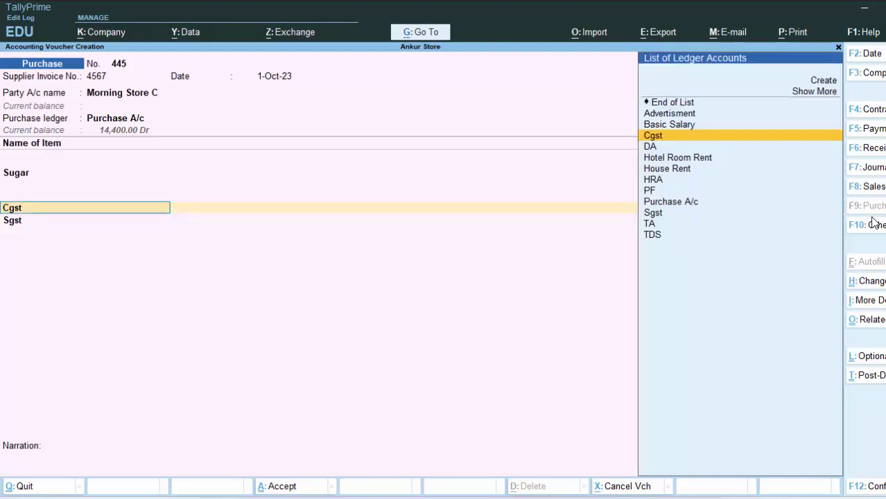
{"action": "key", "text": "Up"}
{"action": "key", "text": "Up"}
{"action": "key", "text": "Up"}
{"action": "key", "text": "Up"}
{"action": "key", "text": "Up"}
{"action": "key", "text": "Up"}
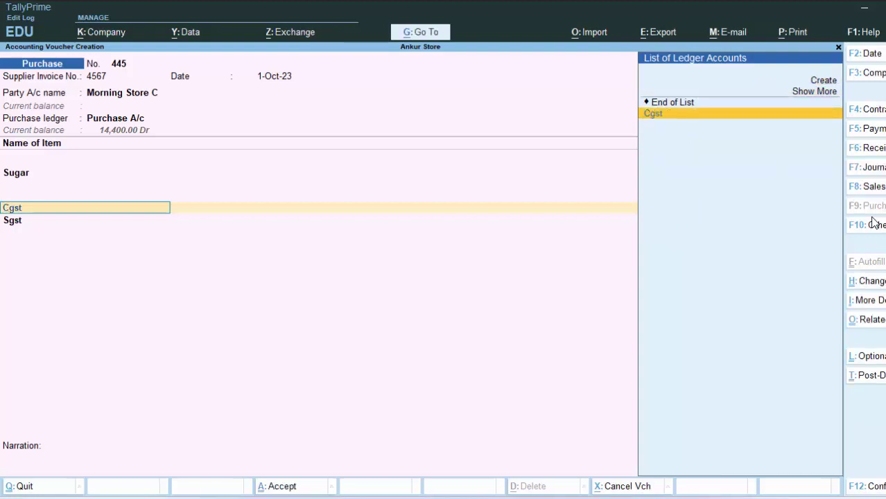
{"action": "key", "text": "Up"}
{"action": "key", "text": "Up"}
{"action": "key", "text": "Up"}
{"action": "key", "text": "Return"}
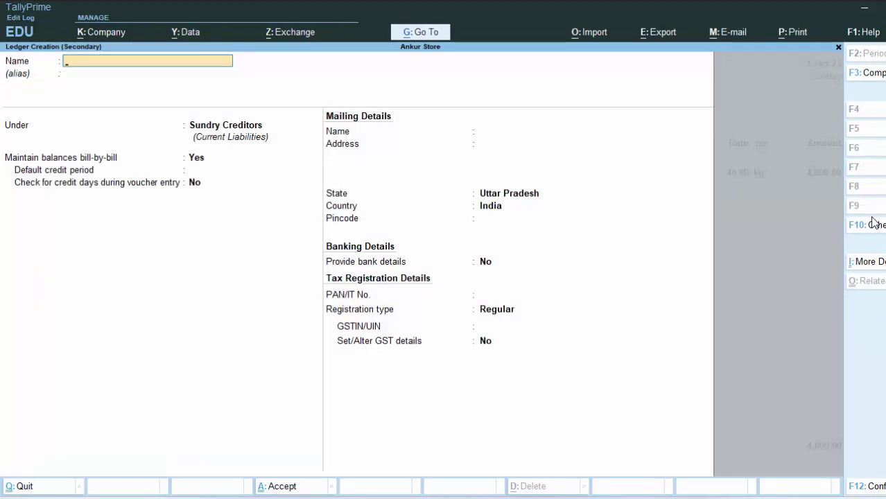
{"action": "type", "text": "Igst"}
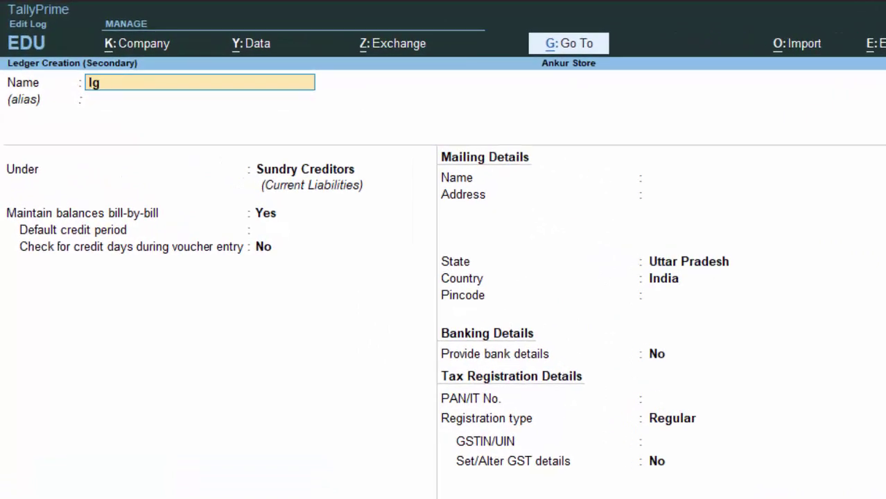
{"action": "key", "text": "Return"}
{"action": "key", "text": "Return"}
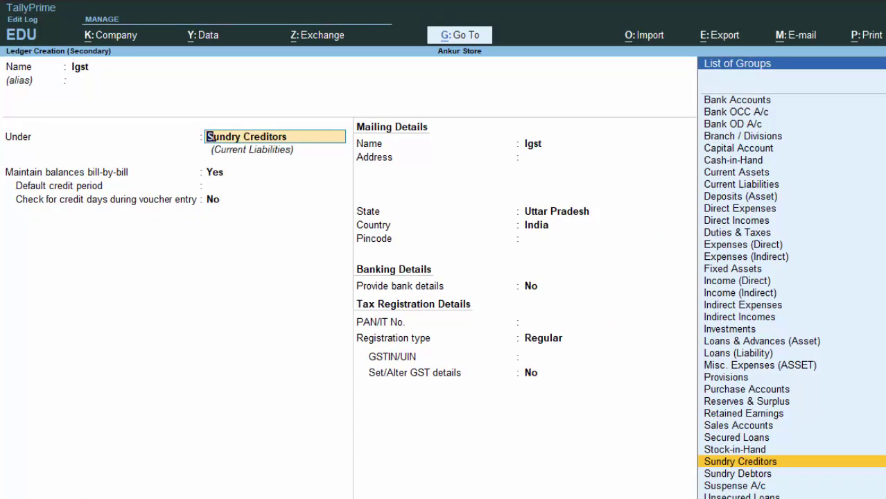
- Place the Igst ledger under the Duties & Taxes group
{"action": "type", "text": "D"}
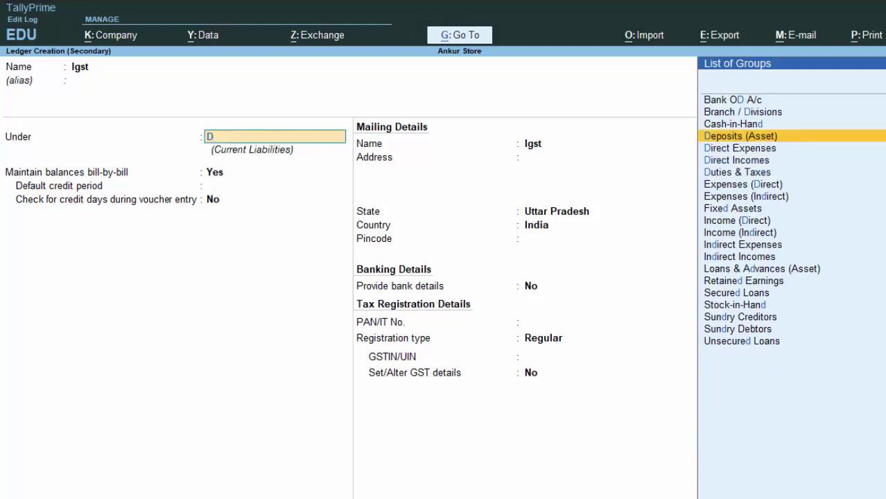
{"action": "key", "text": "Down"}
{"action": "key", "text": "Down"}
{"action": "key", "text": "Down"}
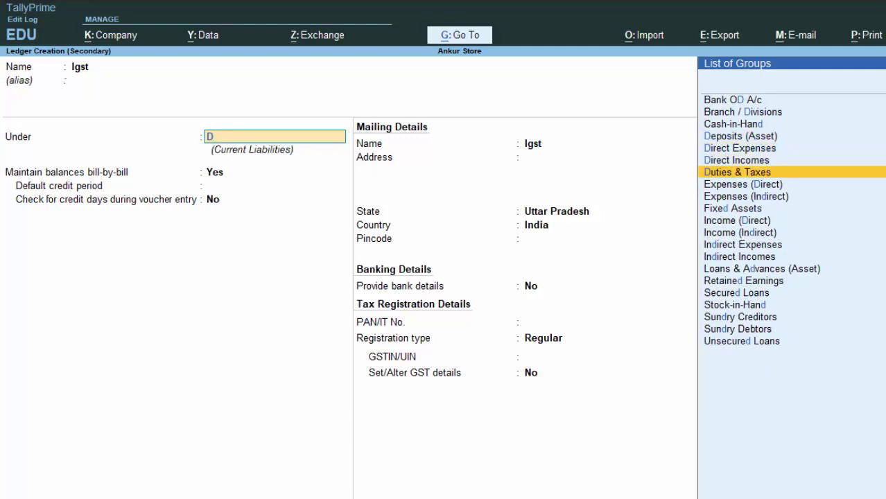
{"action": "key", "text": "Return"}
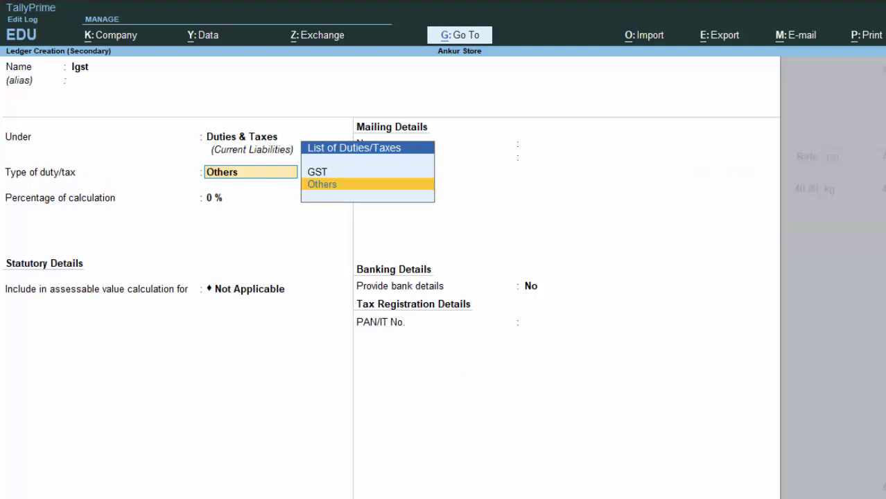
- Set the Igst duty type to GST and tax type to Integrated Tax, keeping calculation at 0 % and rounding Not Applicable
{"action": "key", "text": "Up"}
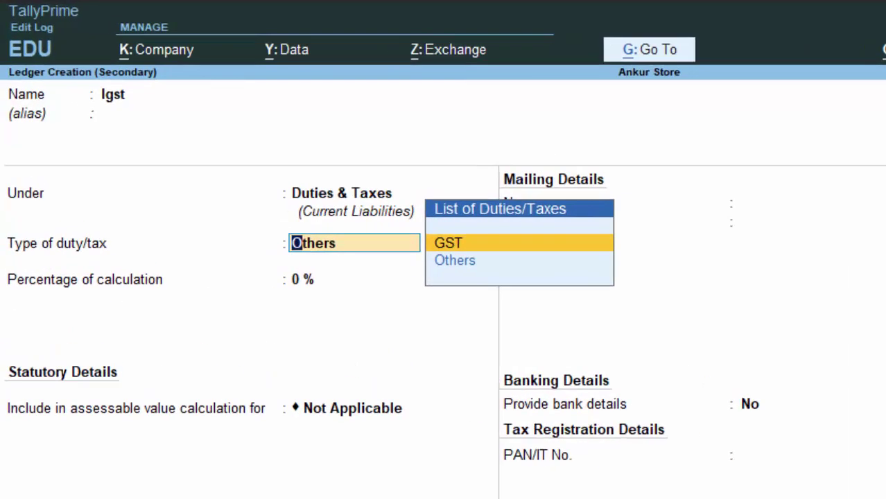
{"action": "key", "text": "Return"}
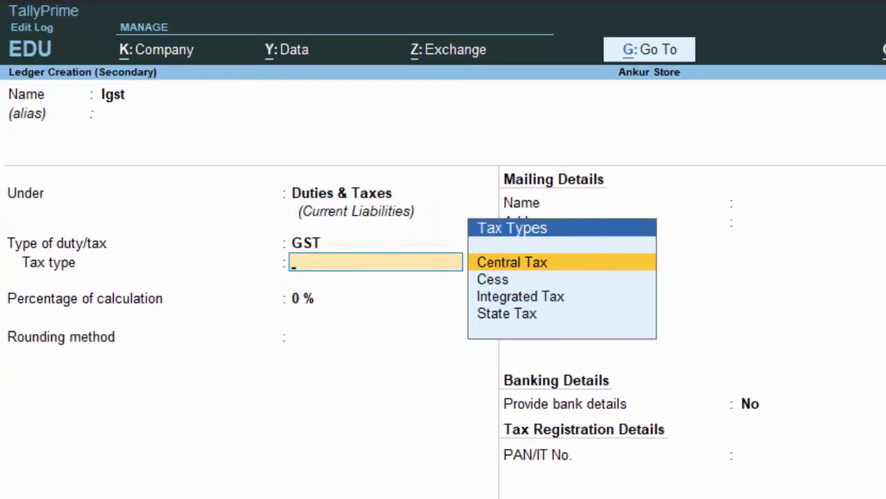
{"action": "key", "text": "Down"}
{"action": "key", "text": "Down"}
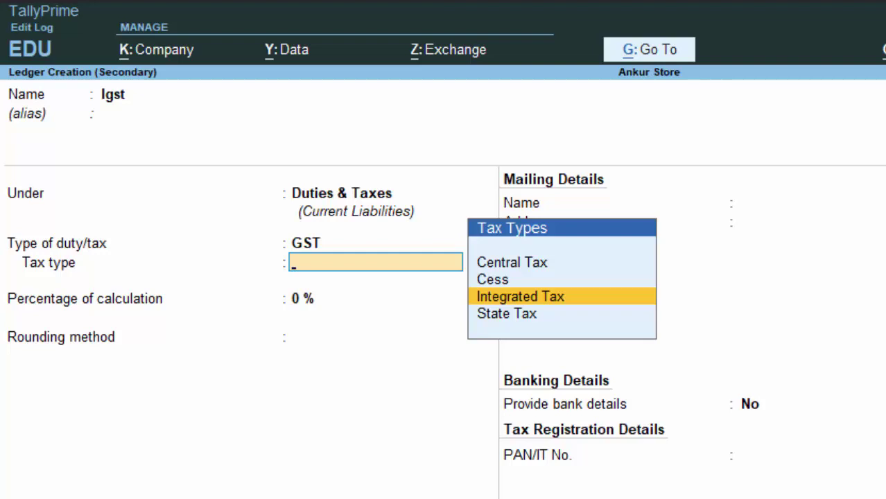
{"action": "key", "text": "Return"}
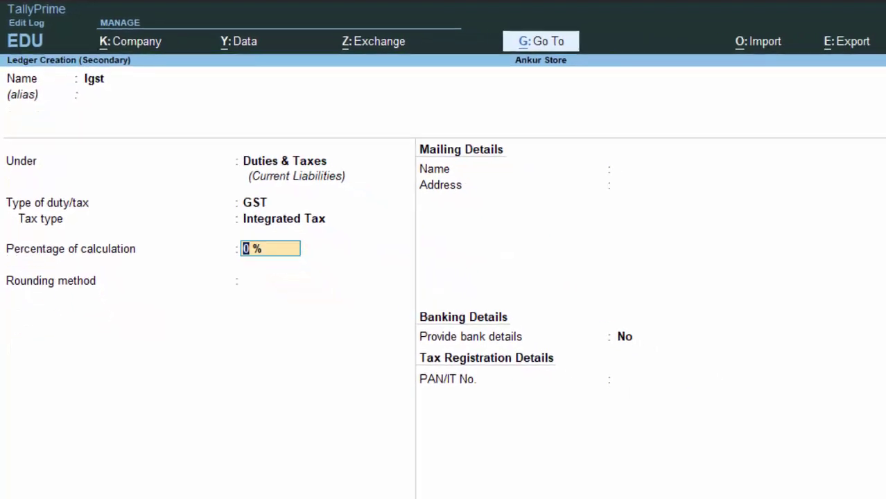
{"action": "key", "text": "Return"}
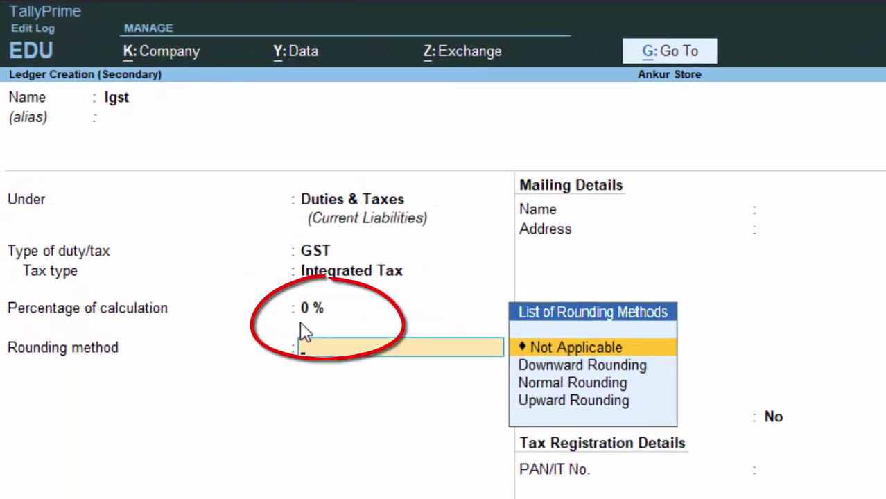
{"action": "key", "text": "Return"}
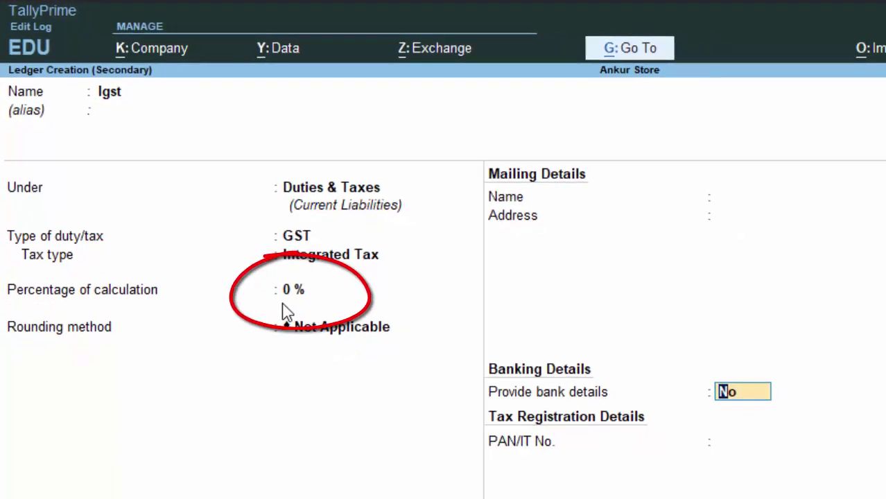
- Save the Igst ledger without bank details and keep the calculated tax amount on its voucher row
{"action": "key", "text": "Return"}
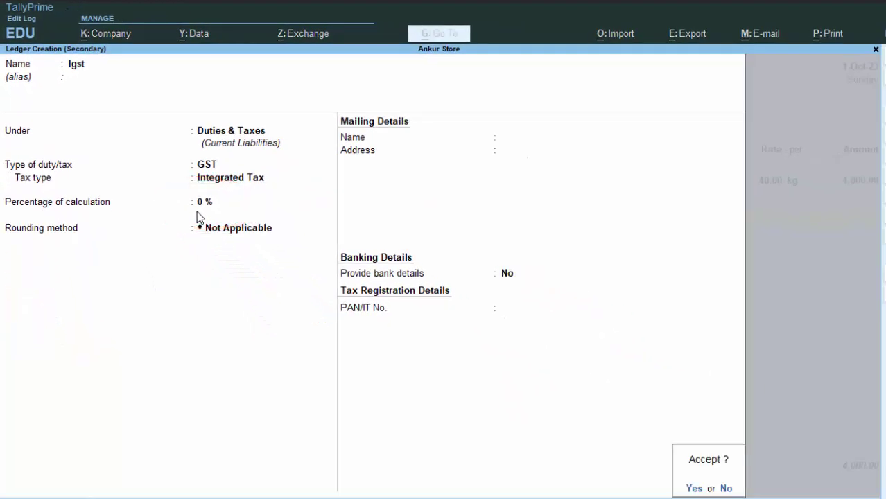
{"action": "key", "text": "Return"}
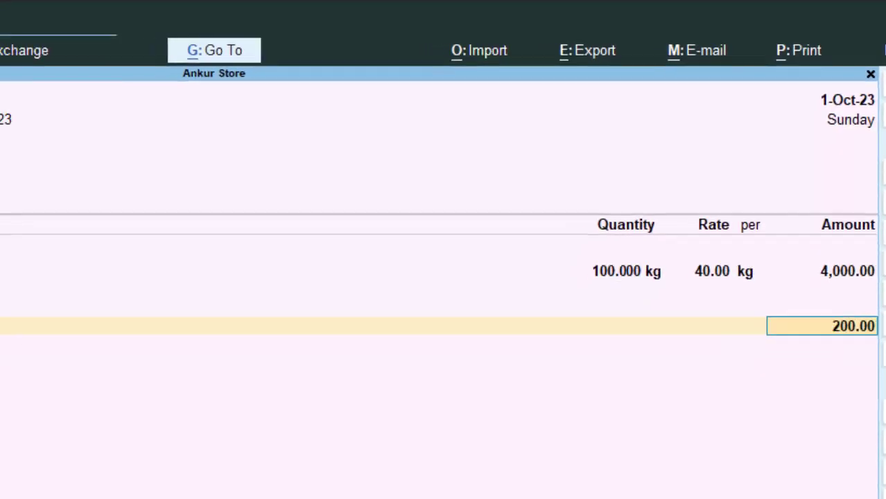
{"action": "key", "text": "Return"}
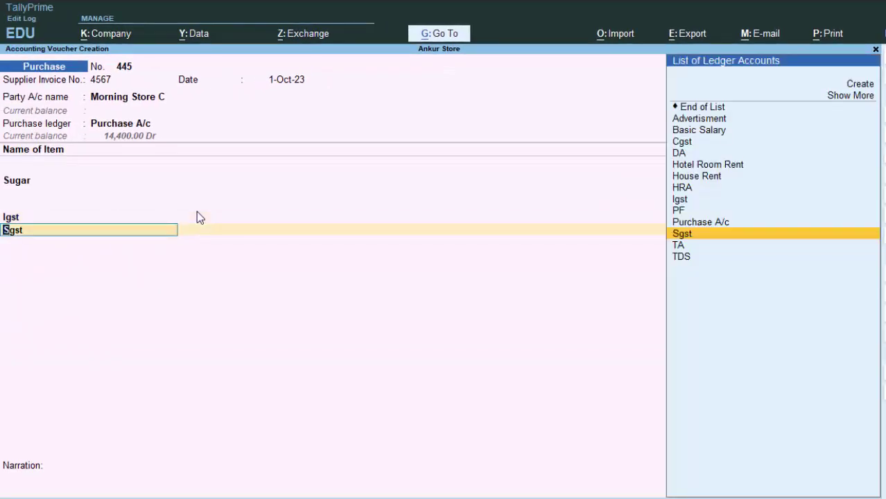
- Replace the leftover Sgst entry below Igst with End of List to close the voucher's tax rows
{"action": "key", "text": "Up"}
{"action": "key", "text": "Up"}
{"action": "key", "text": "Up"}
{"action": "key", "text": "Up"}
{"action": "key", "text": "Up"}
{"action": "key", "text": "Up"}
{"action": "key", "text": "Up"}
{"action": "key", "text": "Up"}
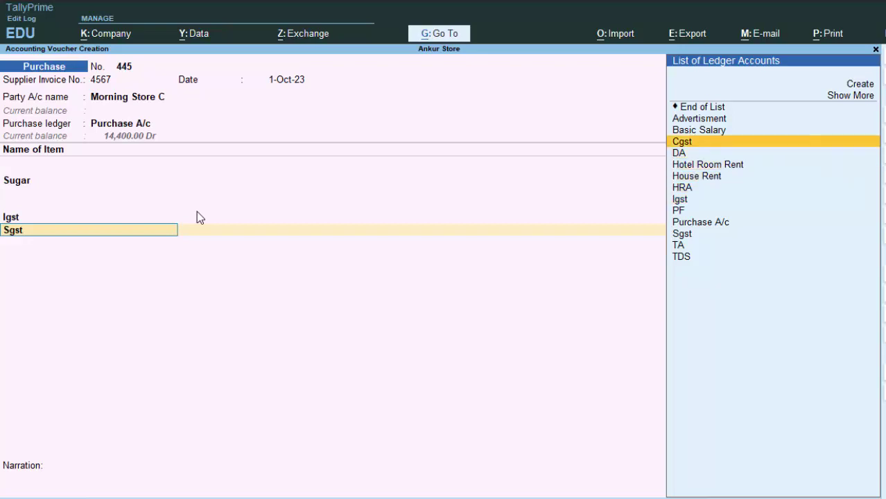
{"action": "key", "text": "Up"}
{"action": "key", "text": "Up"}
{"action": "key", "text": "Up"}
{"action": "key", "text": "Return"}
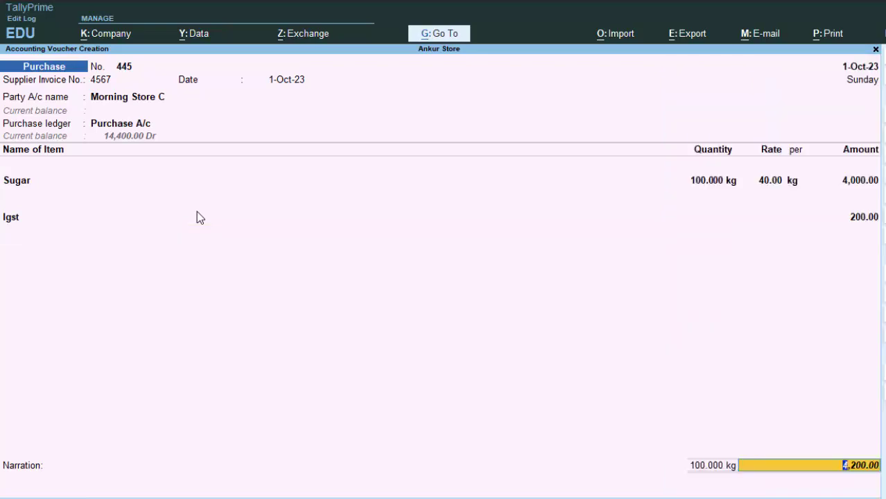
- Accept the voucher total, leave the narration blank and save the purchase voucher
{"action": "key", "text": "Return"}
{"action": "key", "text": "Return"}
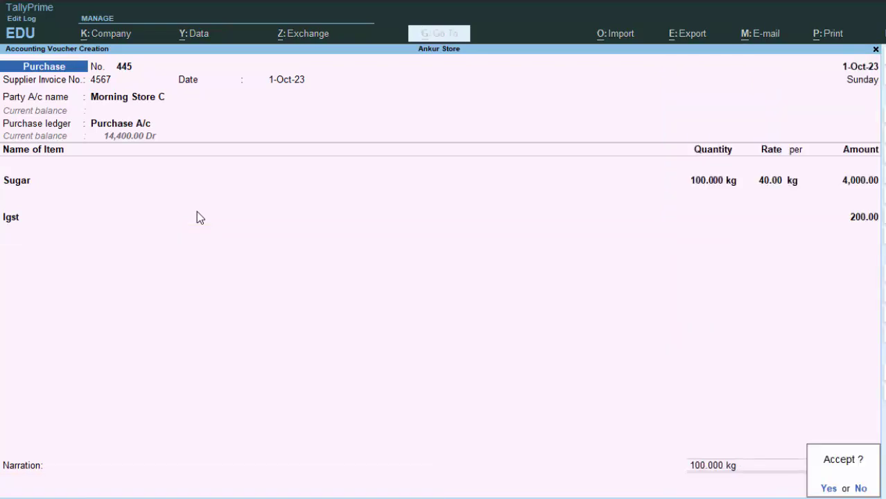
{"action": "key", "text": "Return"}
- Quit voucher creation and open the Morning Store C purchase voucher from the Day Book
{"action": "key", "text": "Escape"}
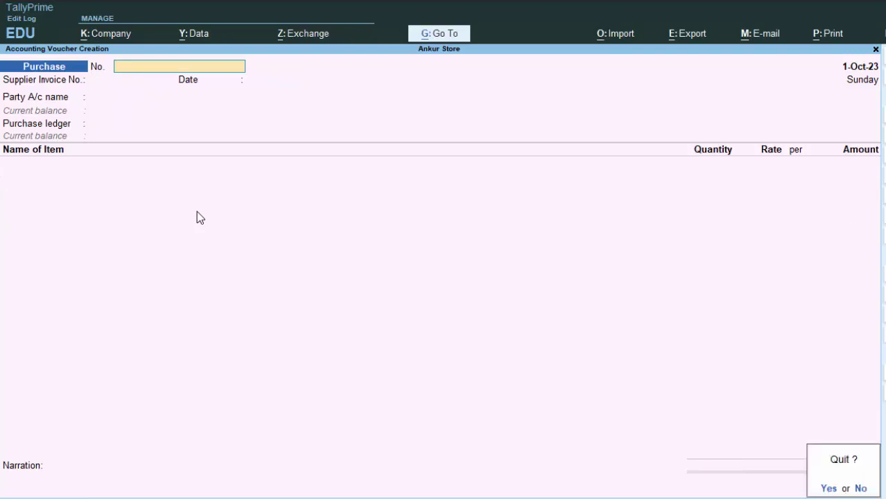
{"action": "key", "text": "Return"}
{"action": "key", "text": "d"}
{"action": "key", "text": "y"}
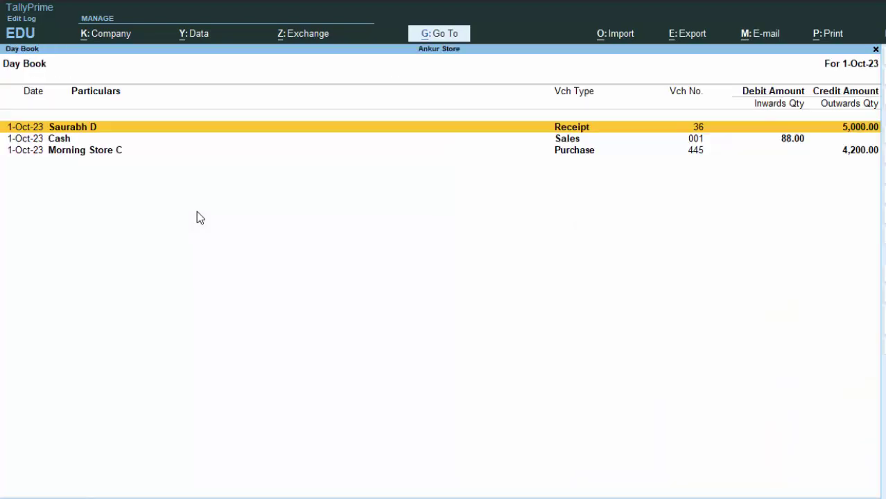
{"action": "key", "text": "Down"}
{"action": "key", "text": "Down"}
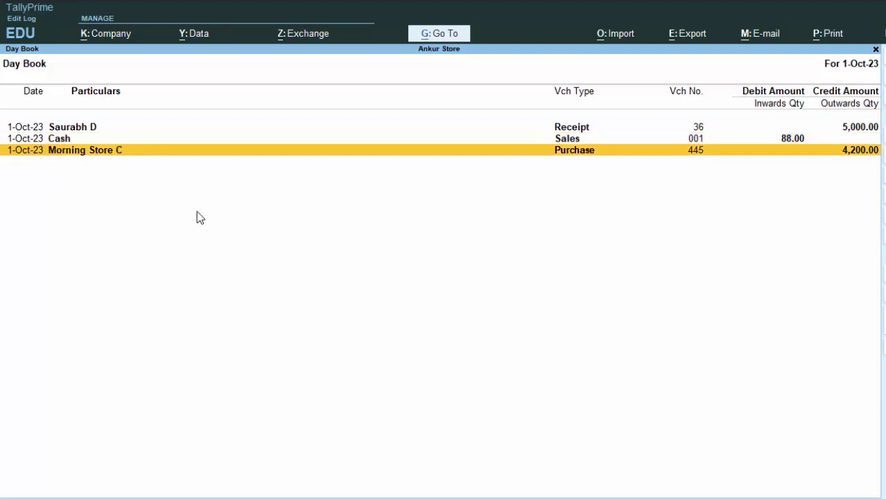
{"action": "key", "text": "Return"}
{"action": "key", "text": "alt+p"}
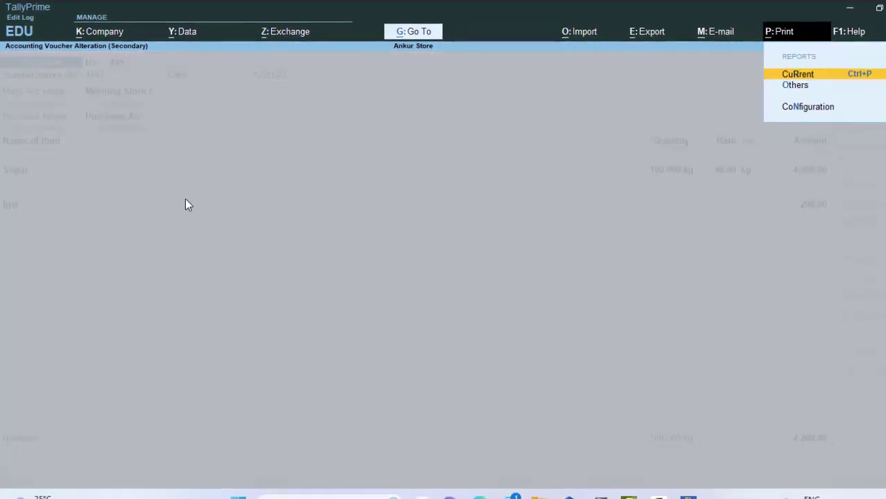
{"action": "key", "text": "Return"}
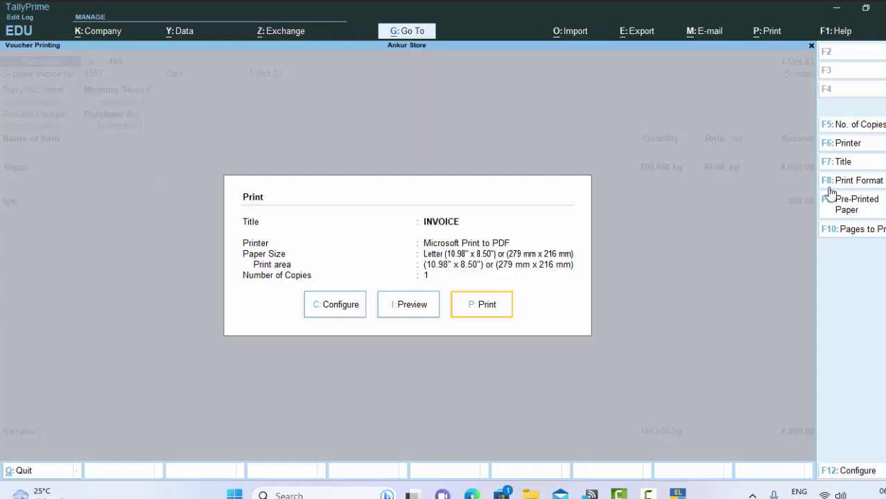
{"action": "key", "text": "Escape"}
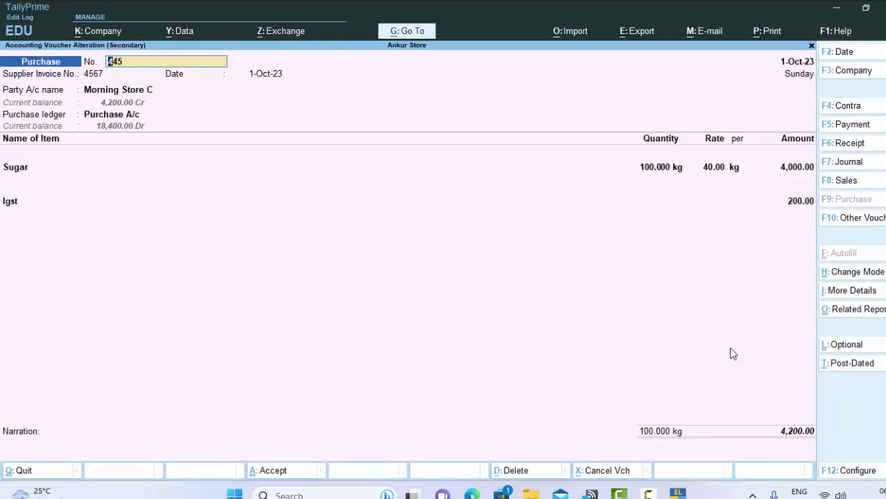
- Set the current voucher's print title to Morning Store with no subtitle and generate a print preview
{"action": "key", "text": "alt+p"}
{"action": "key", "text": "Return"}
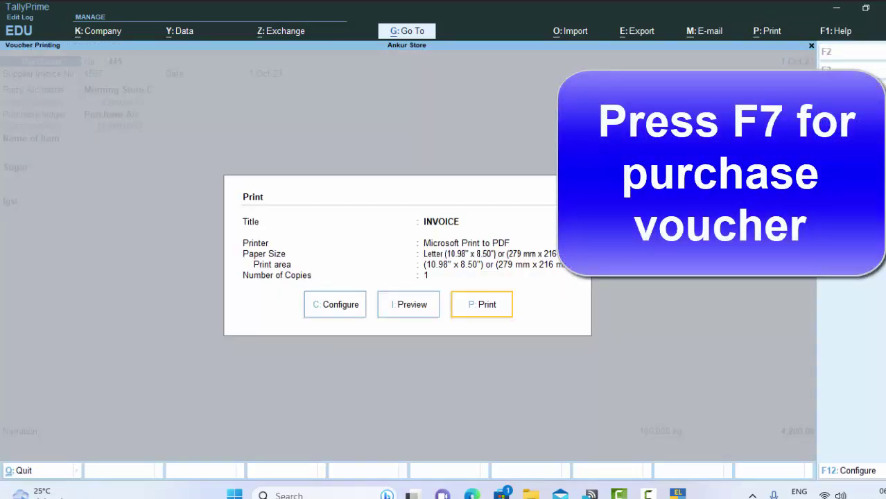
{"action": "key", "text": "Return"}
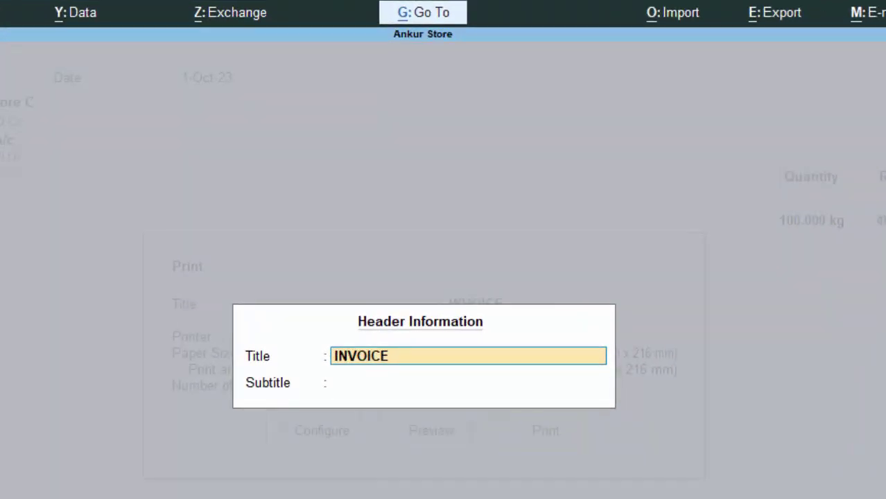
{"action": "key", "text": "BackSpace"}
{"action": "key", "text": "BackSpace"}
{"action": "key", "text": "BackSpace"}
{"action": "key", "text": "BackSpace"}
{"action": "key", "text": "BackSpace"}
{"action": "key", "text": "BackSpace"}
{"action": "key", "text": "BackSpace"}
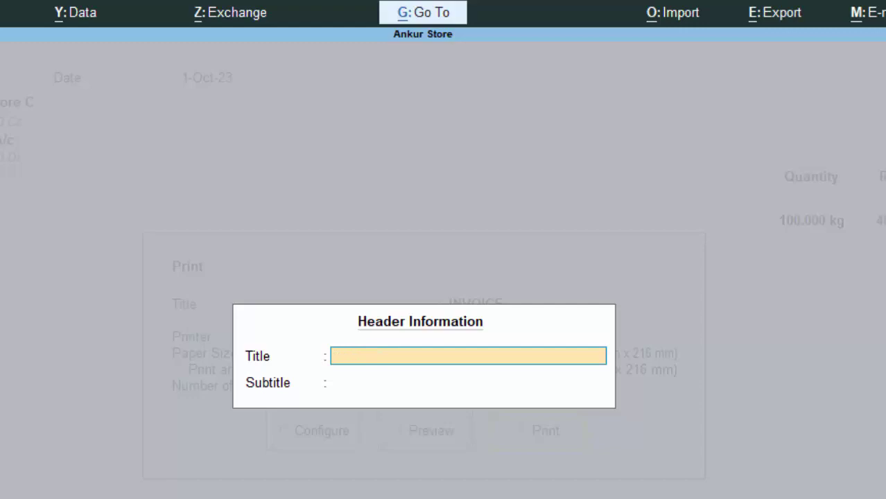
{"action": "type", "text": "Morning"}
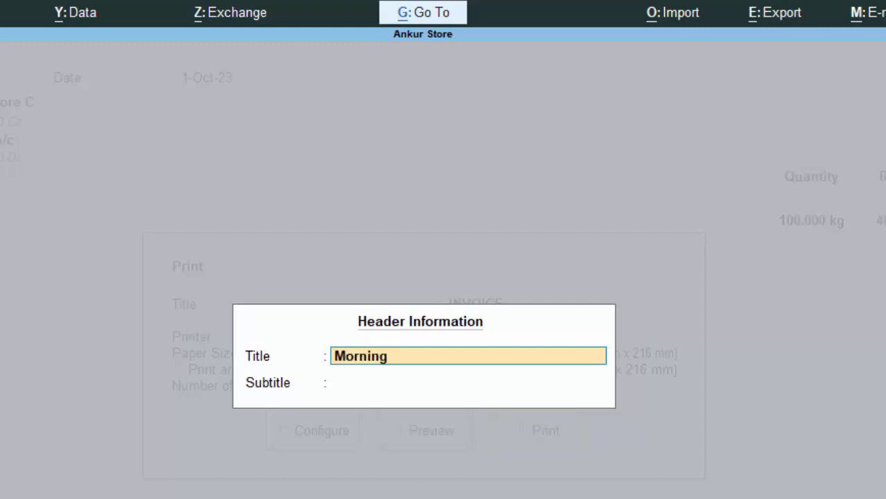
{"action": "type", "text": " Store"}
{"action": "key", "text": "Return"}
{"action": "key", "text": "Return"}
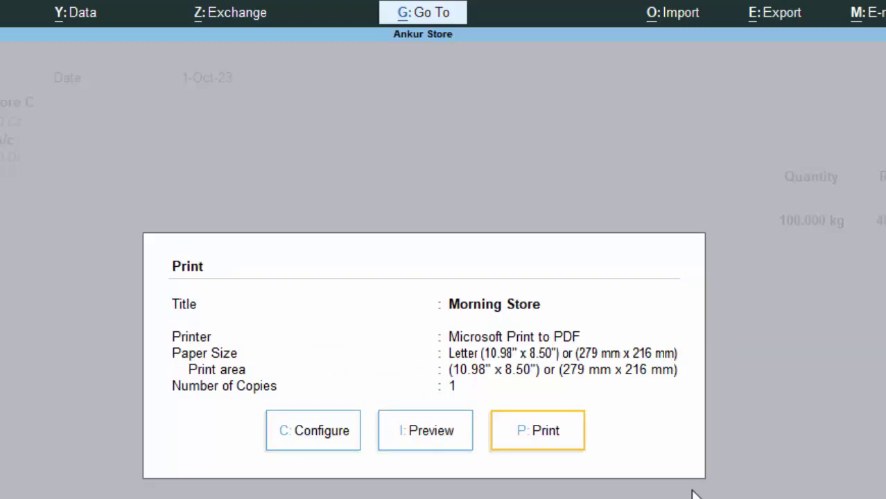
{"action": "left_click", "coordinate": [433, 426]}
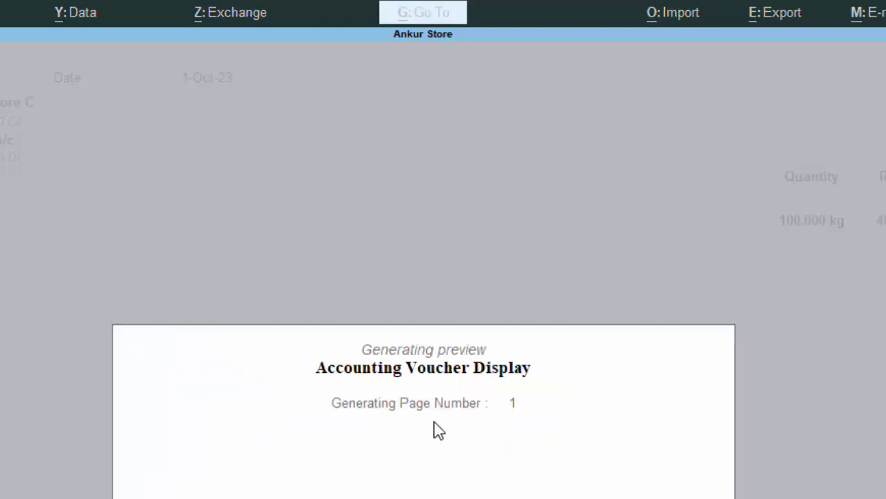